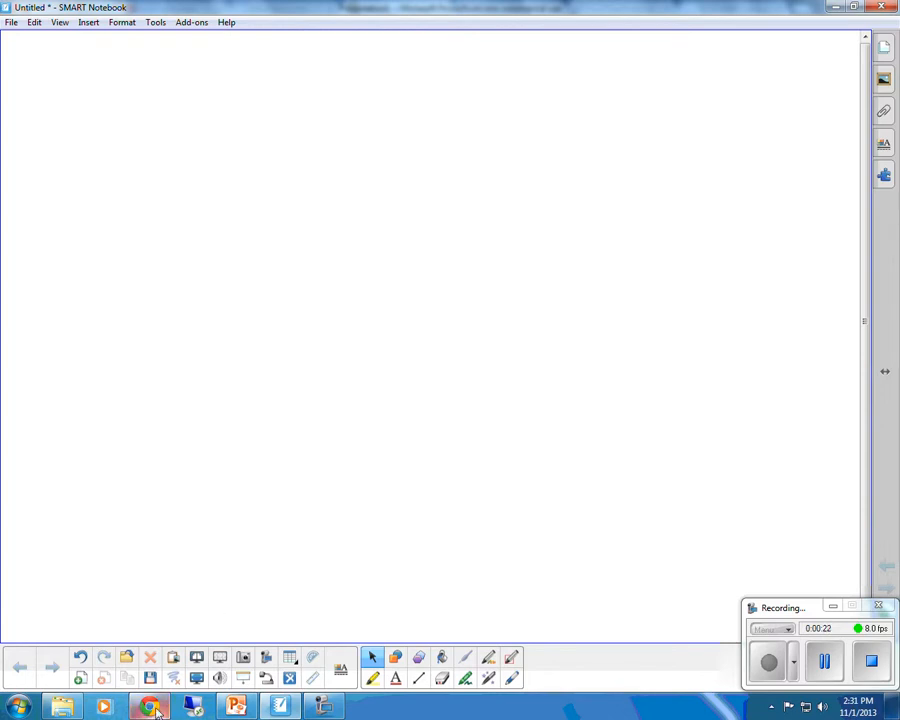
- Switch to the GIFup glitter text generator in Chrome and enter "Smart Board" as the text
mouse_move(155, 707)
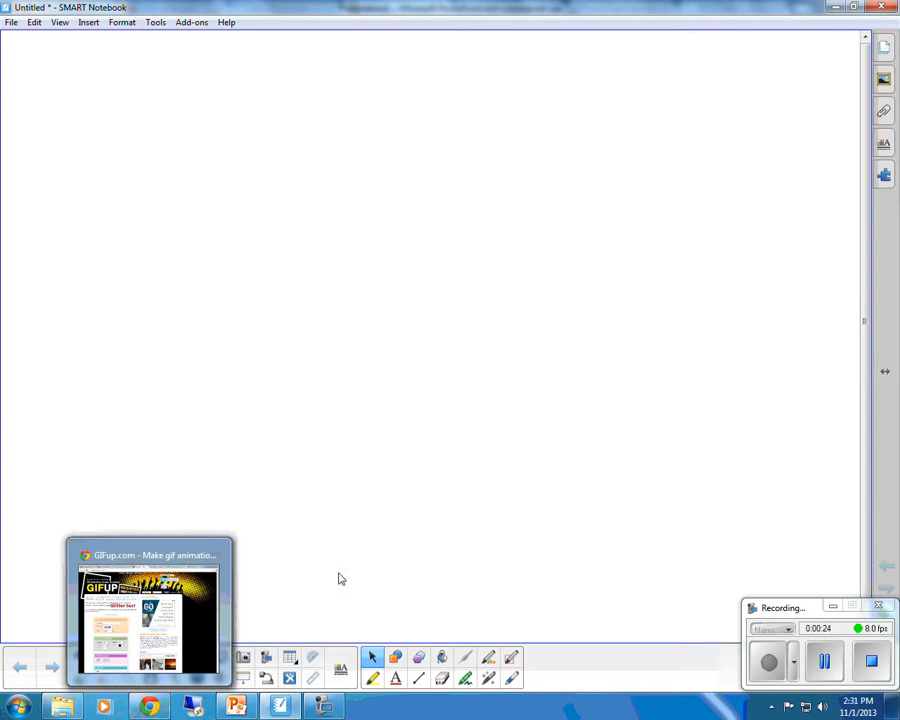
left_click(150, 707)
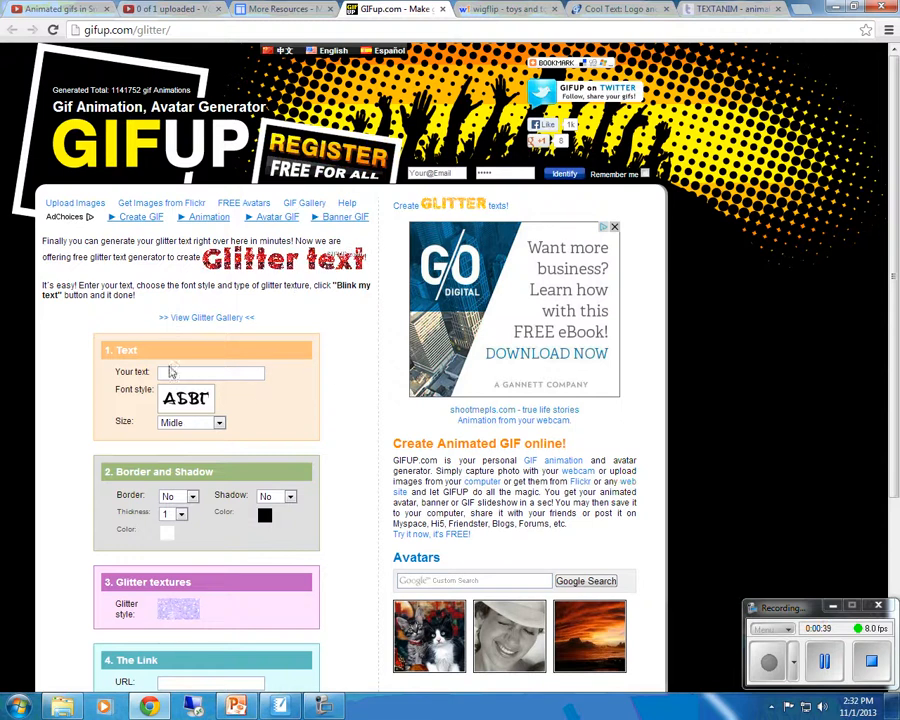
scroll(207, 457, "down", 1)
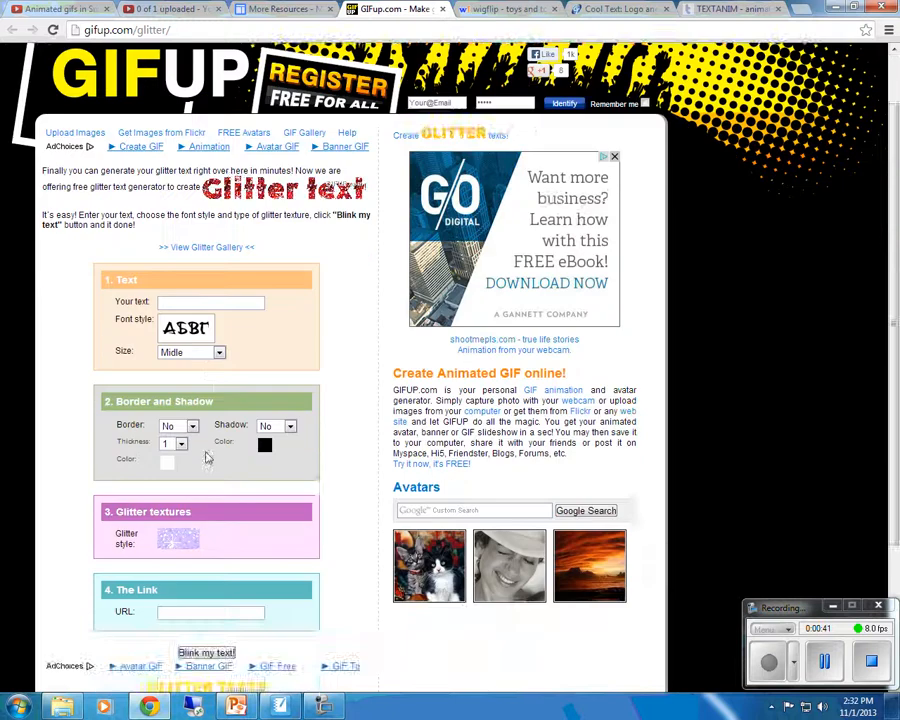
scroll(206, 454, "up", 1)
scroll(210, 450, "down", 1)
scroll(217, 445, "down", 1)
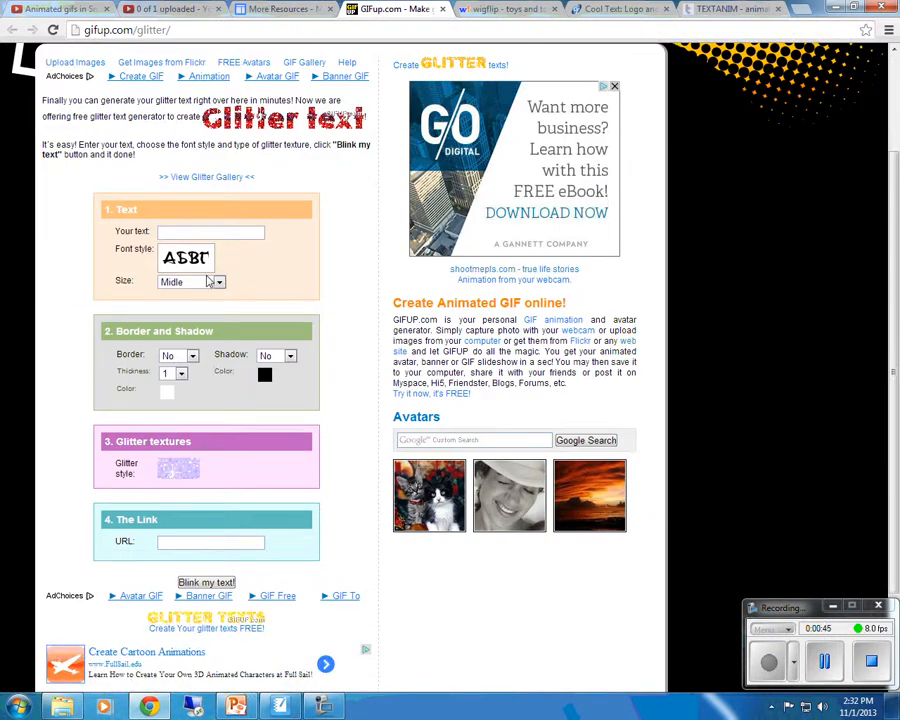
left_click(187, 233)
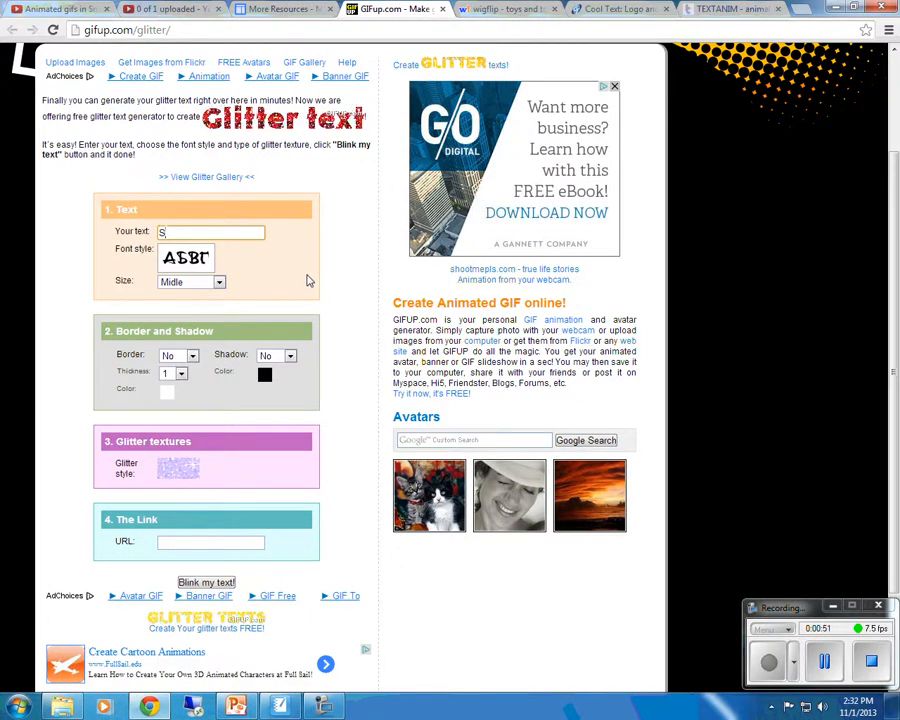
type("Sma")
key("BackSpace")
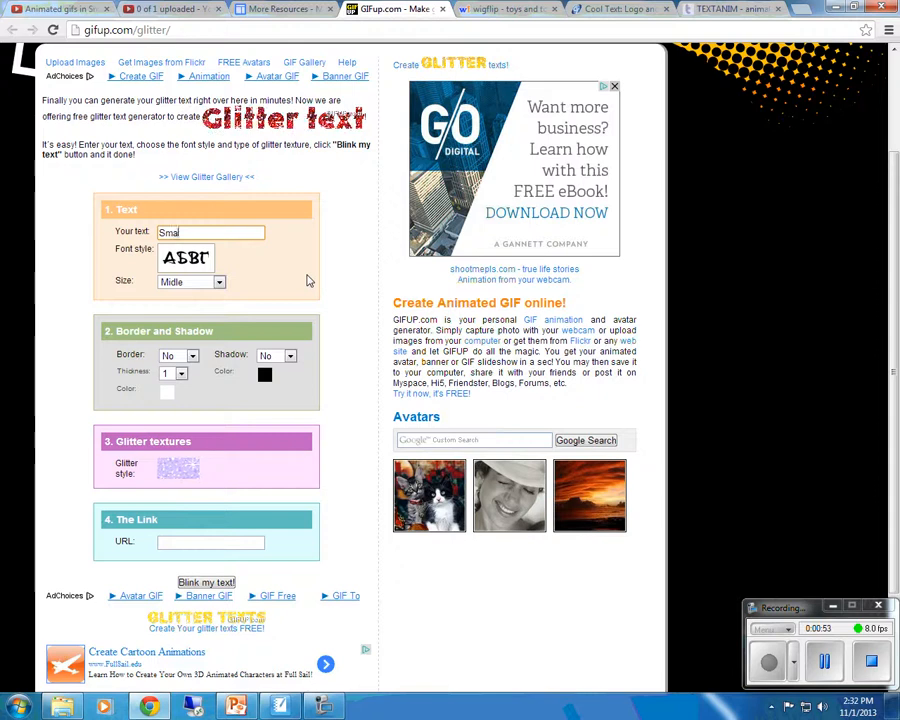
type("art Board")
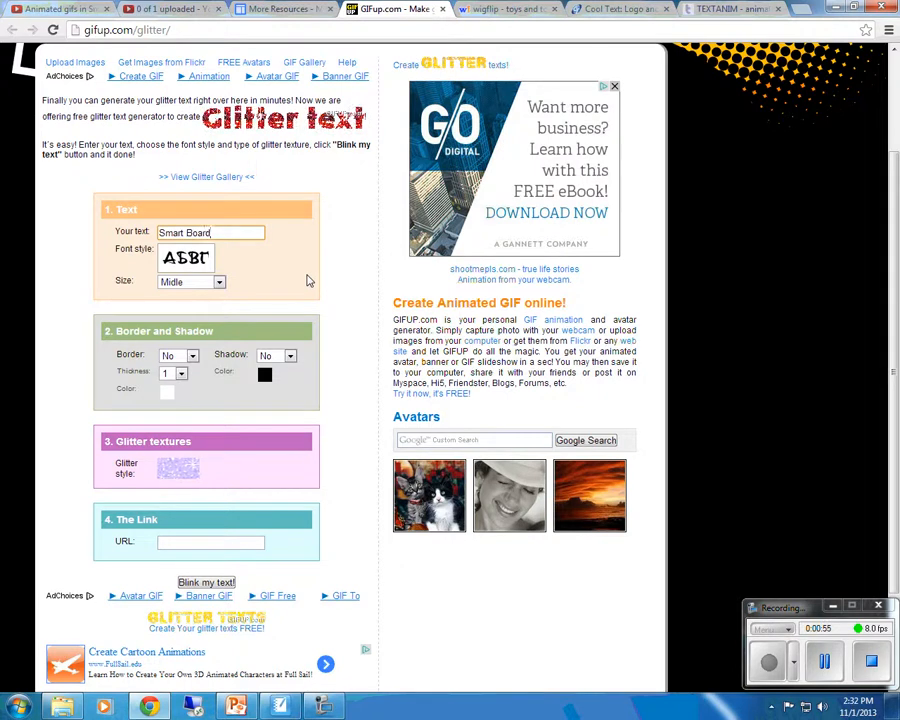
- Choose the heavy, distressed block-letter font for the glitter text and set its size to Extra large
left_click(190, 258)
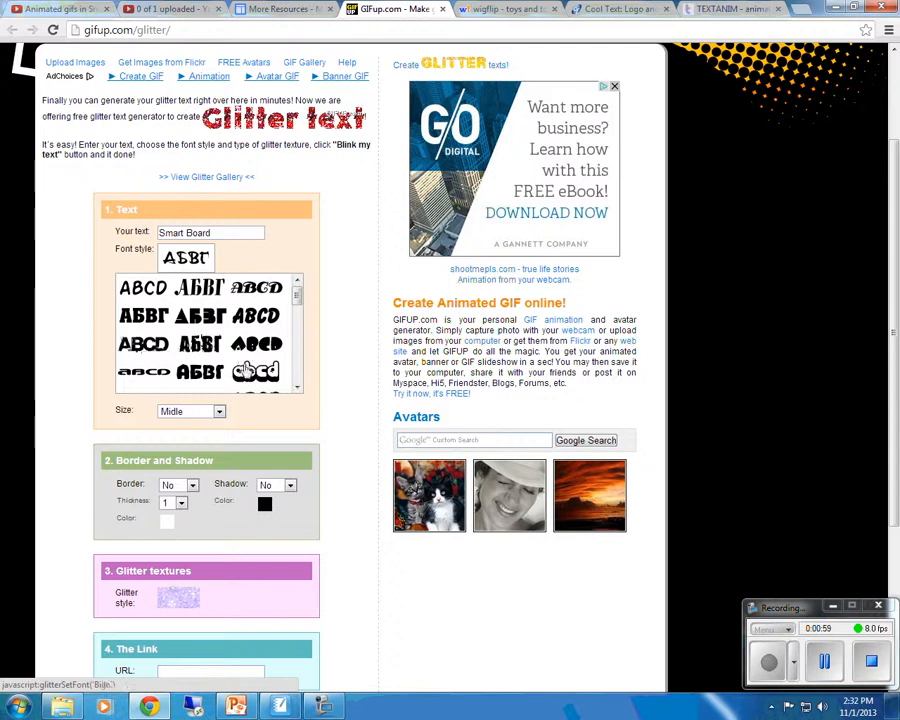
left_click_drag(297, 296, 298, 330)
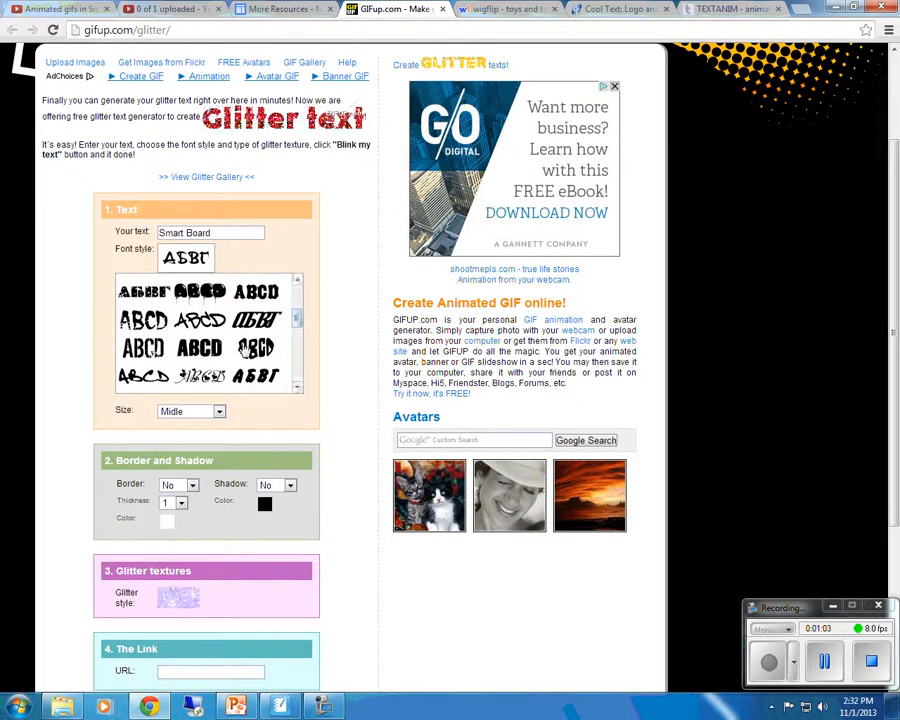
left_click(223, 300)
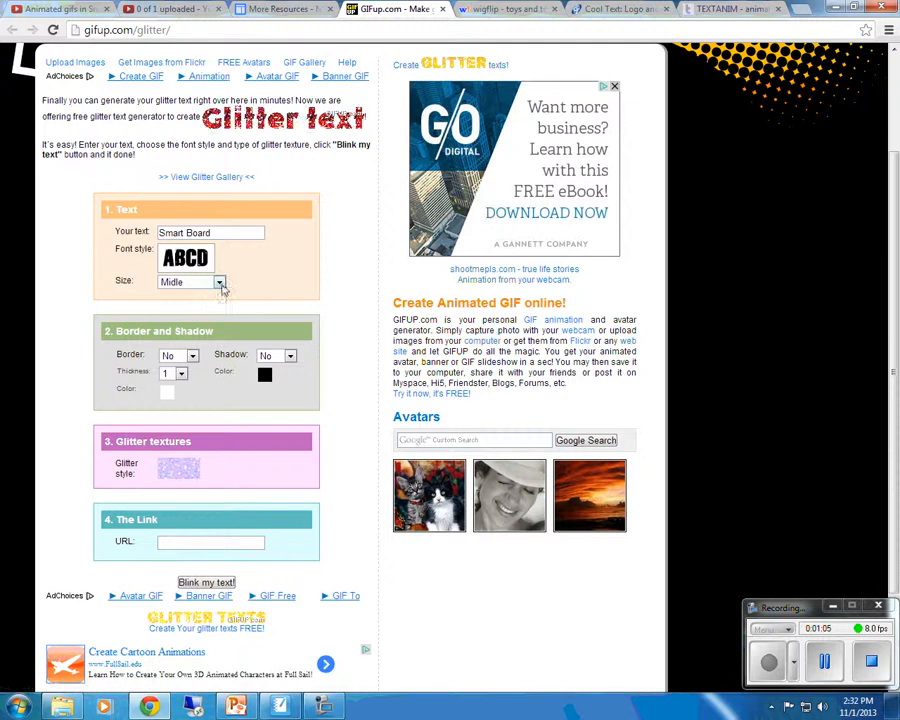
left_click(219, 283)
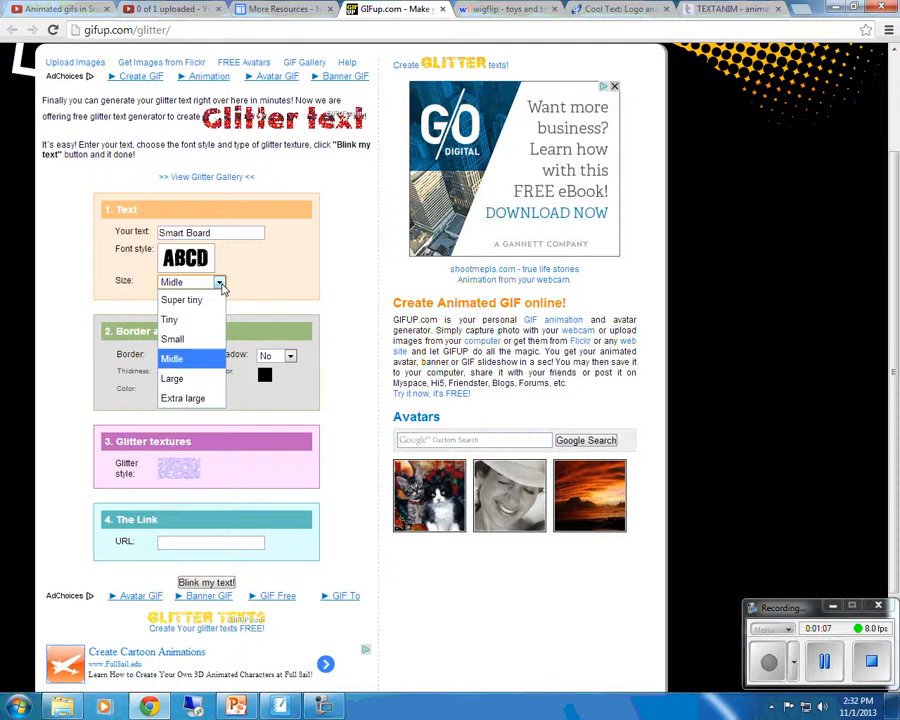
left_click(181, 399)
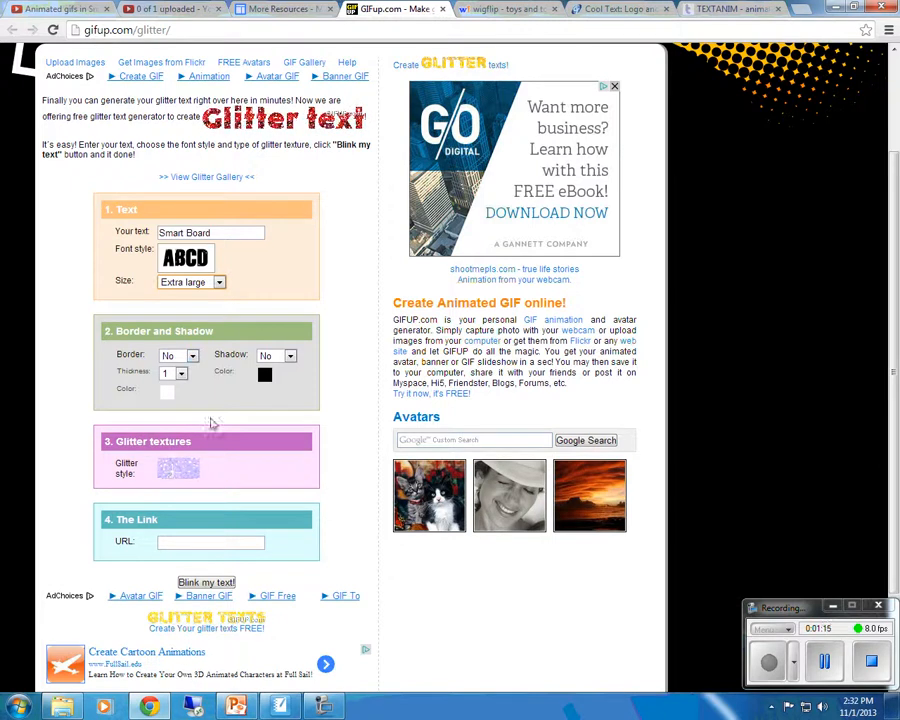
- Browse the glitter textures and apply the dark green glitter style to the text
left_click(172, 472)
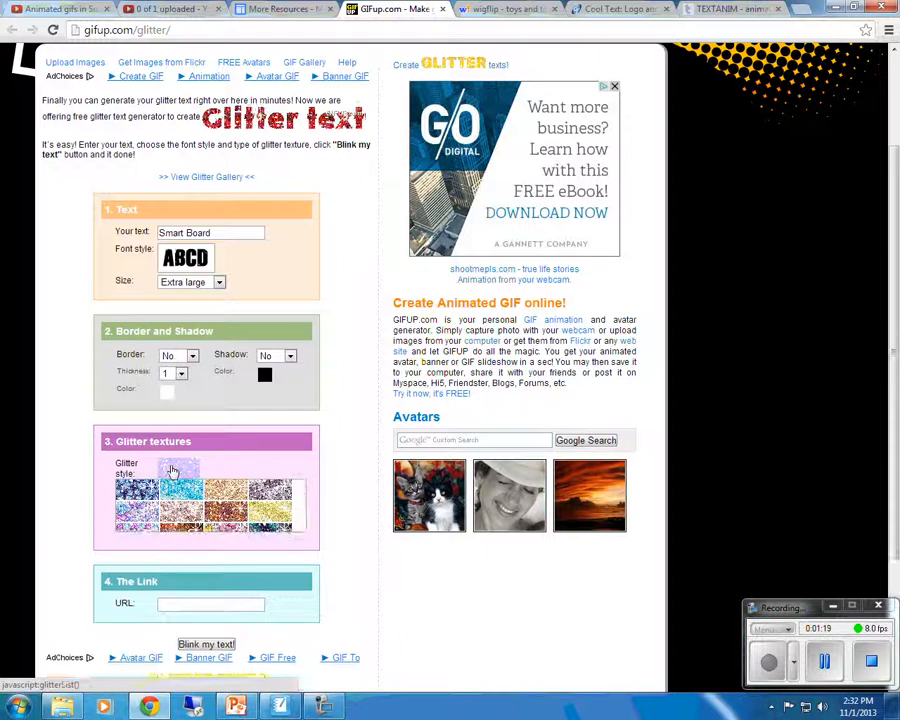
scroll(298, 498, "down", 1)
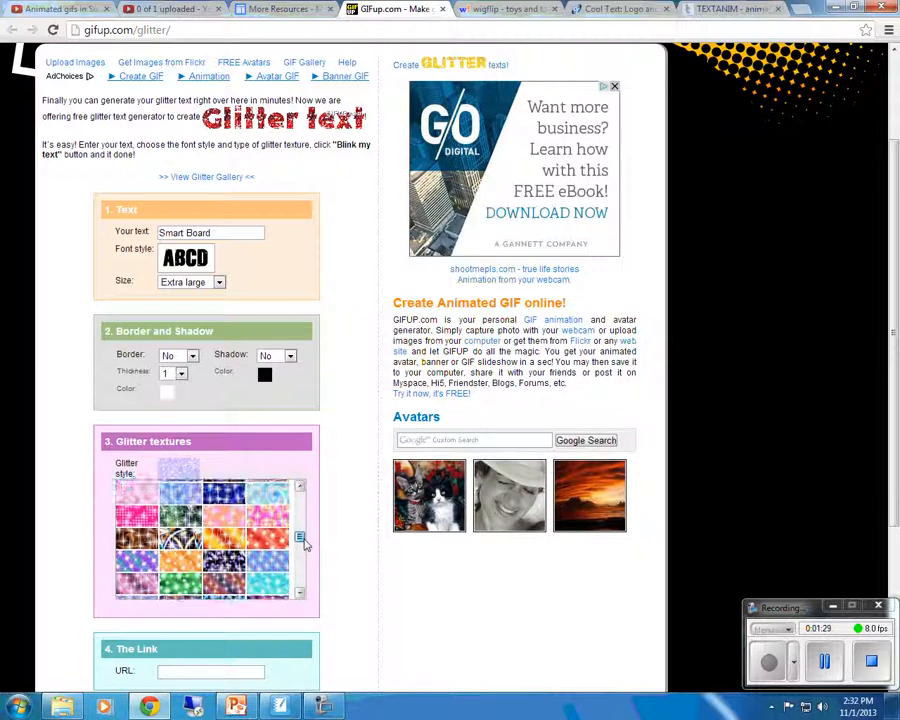
left_click_drag(305, 546, 301, 508)
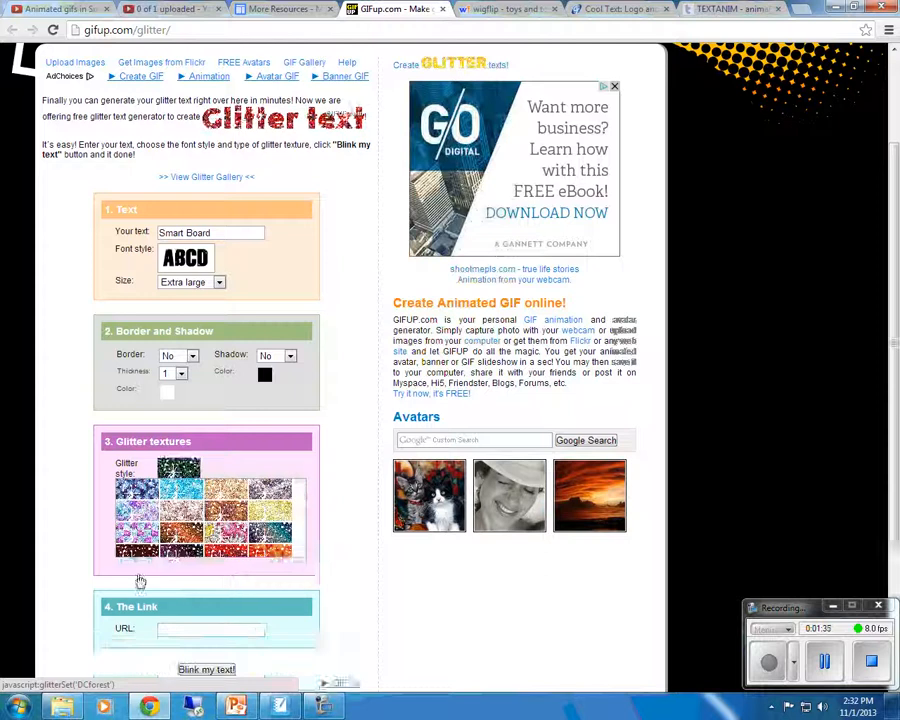
left_click(138, 579)
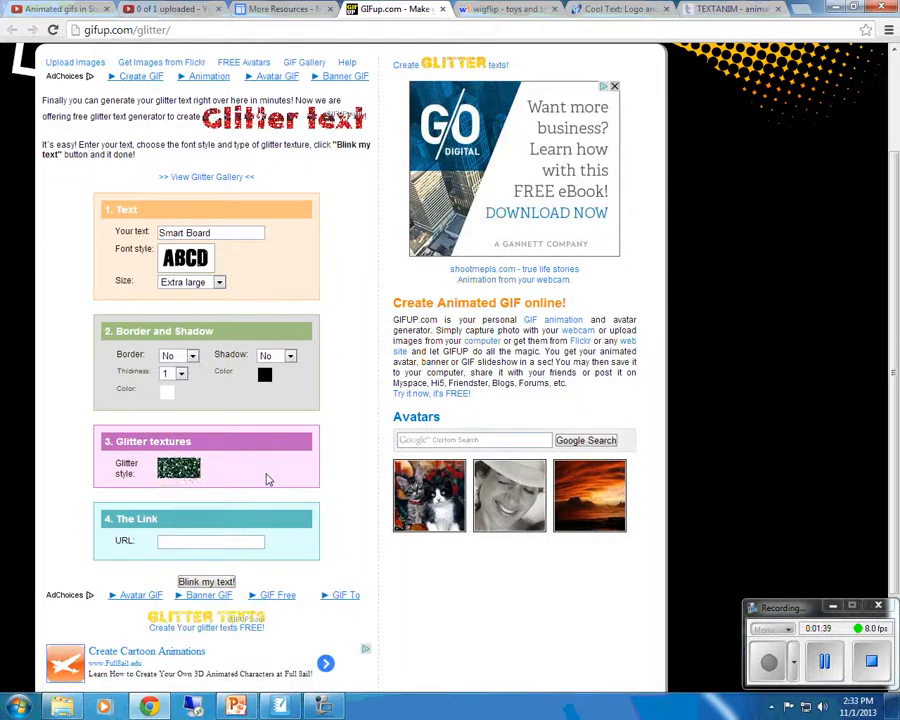
- Generate and save the glitter text, and store its image in the Downloads folder as a GIF named "smart board"
left_click(207, 582)
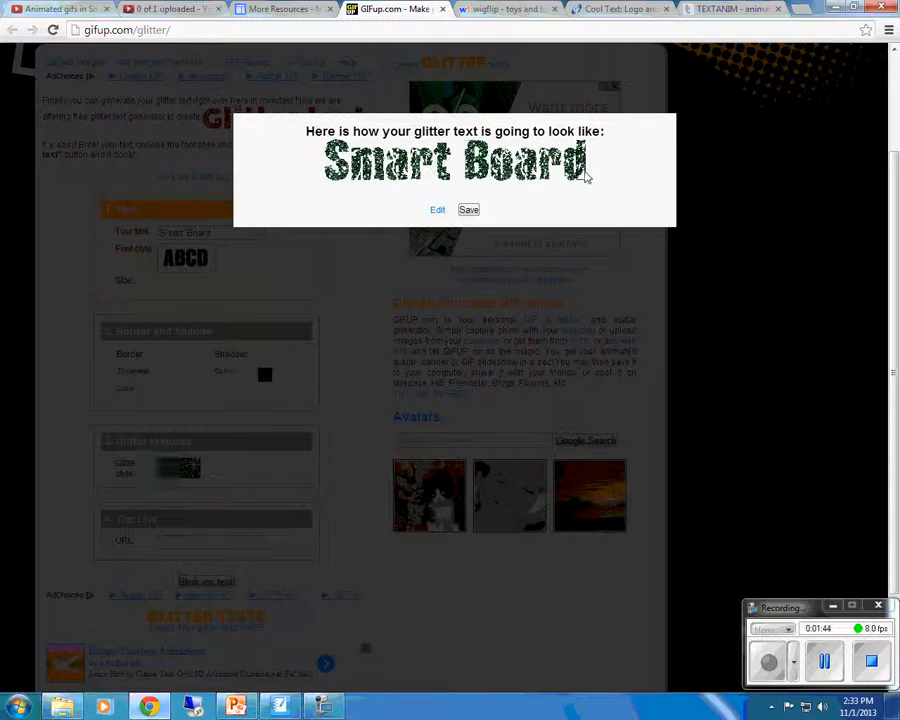
left_click(468, 211)
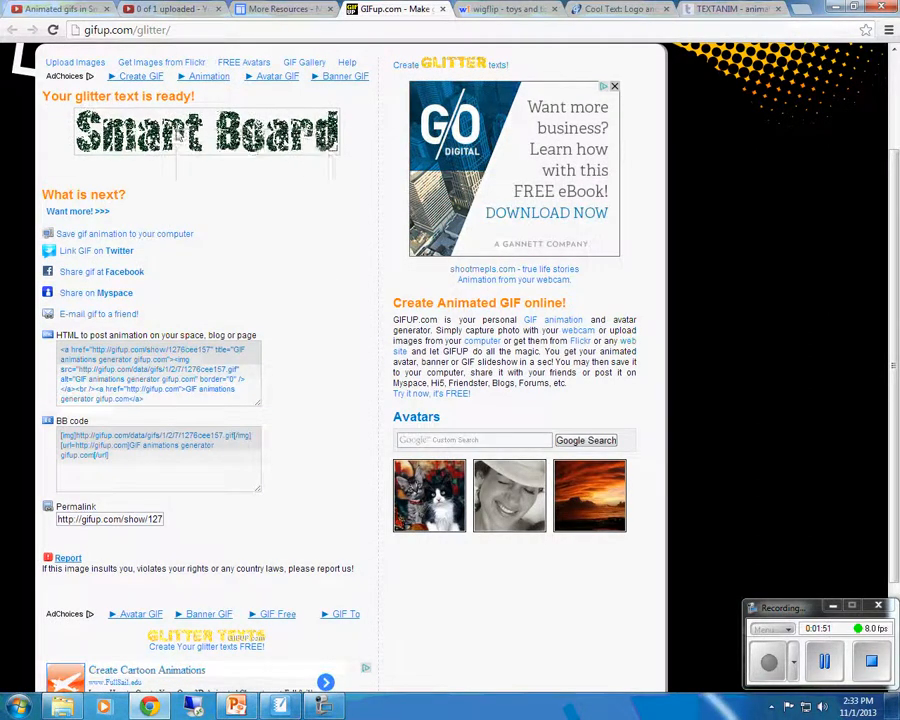
right_click(183, 132)
left_click(222, 140)
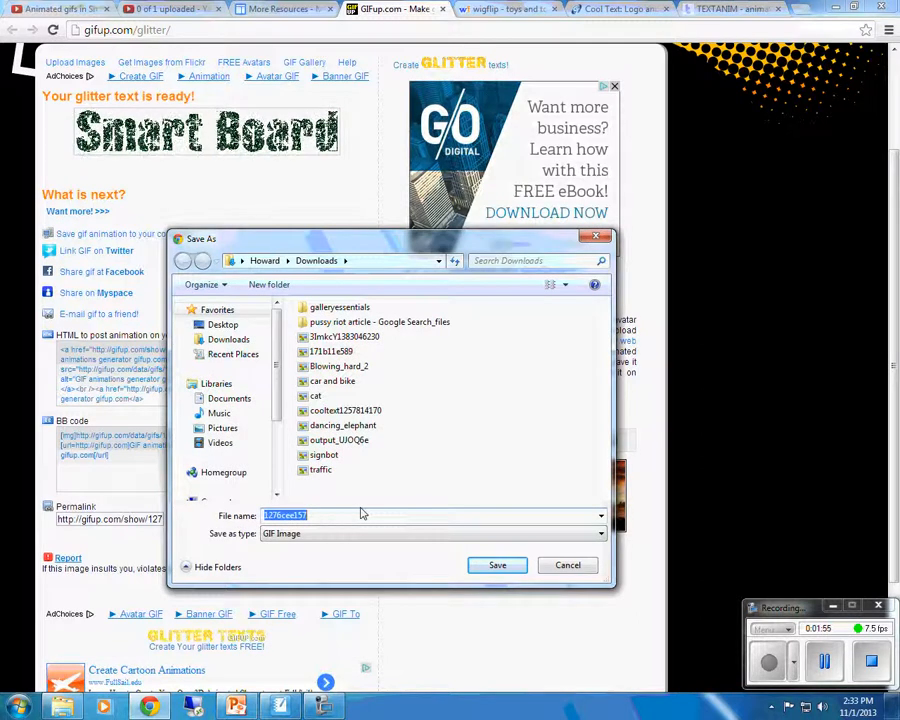
type("s")
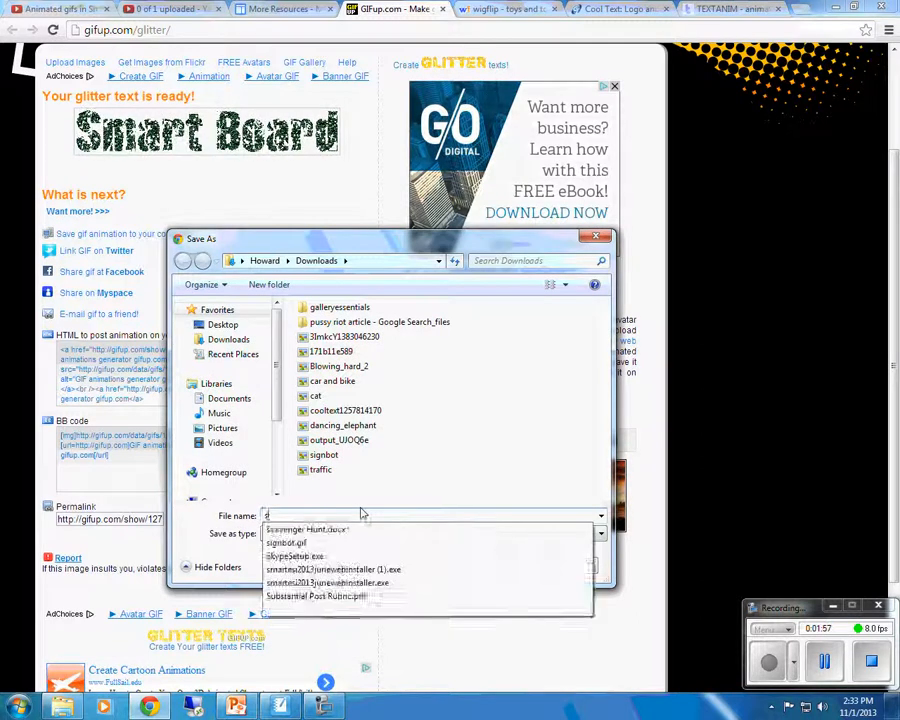
type("mart board")
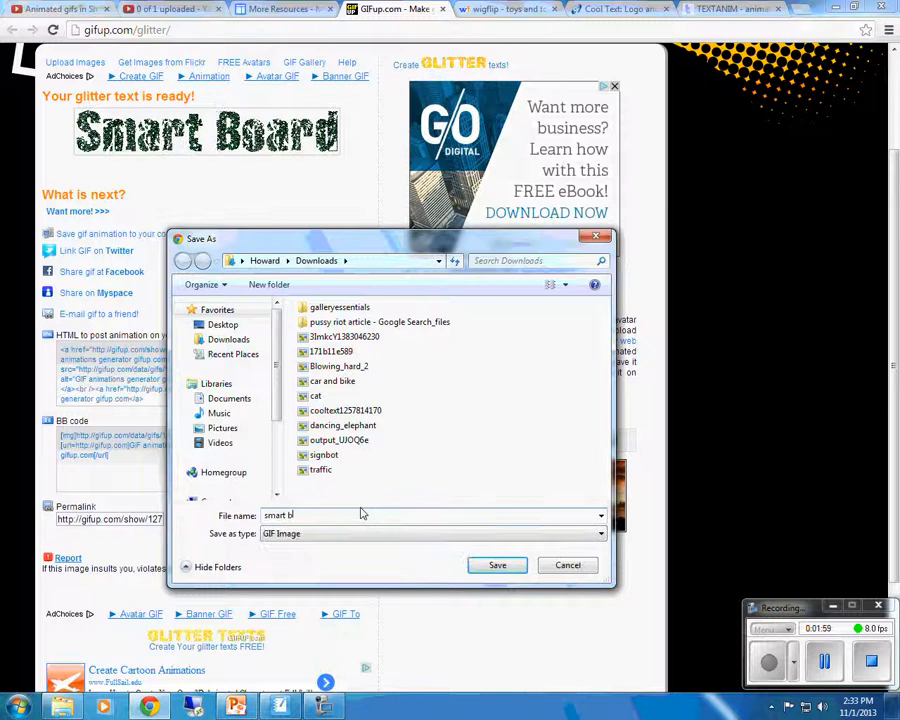
left_click(495, 565)
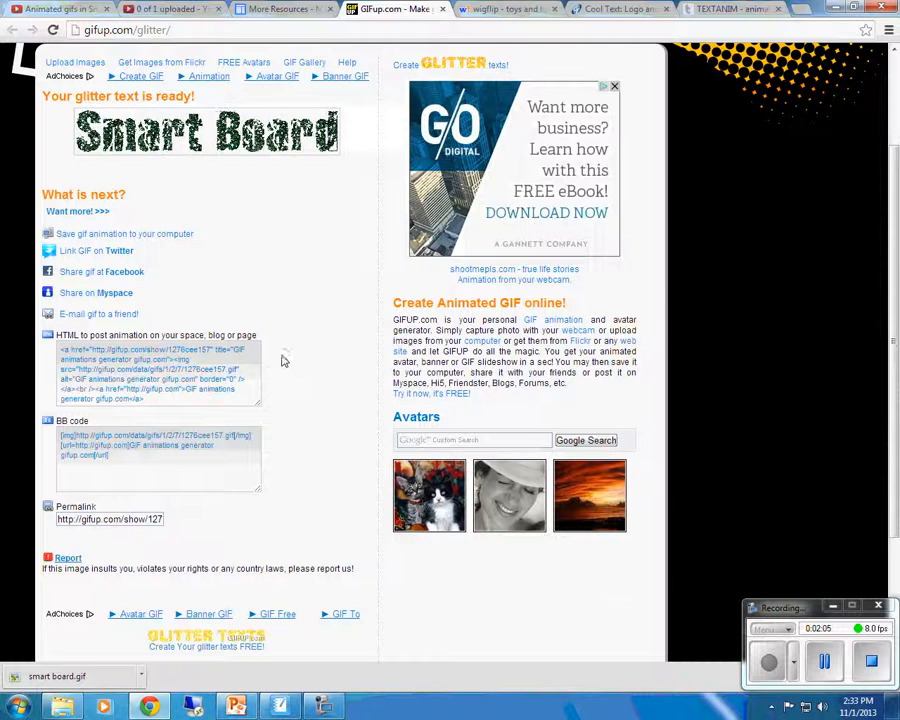
- Switch to the wigflip site and open signbot, its animated LED sign generator
left_click(508, 12)
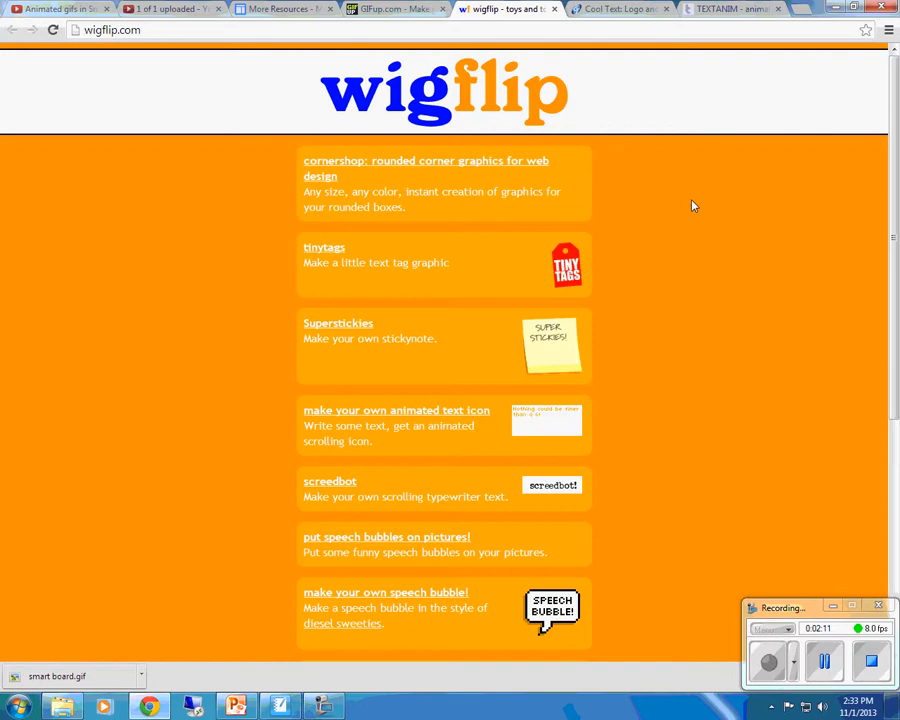
scroll(609, 229, "down", 1)
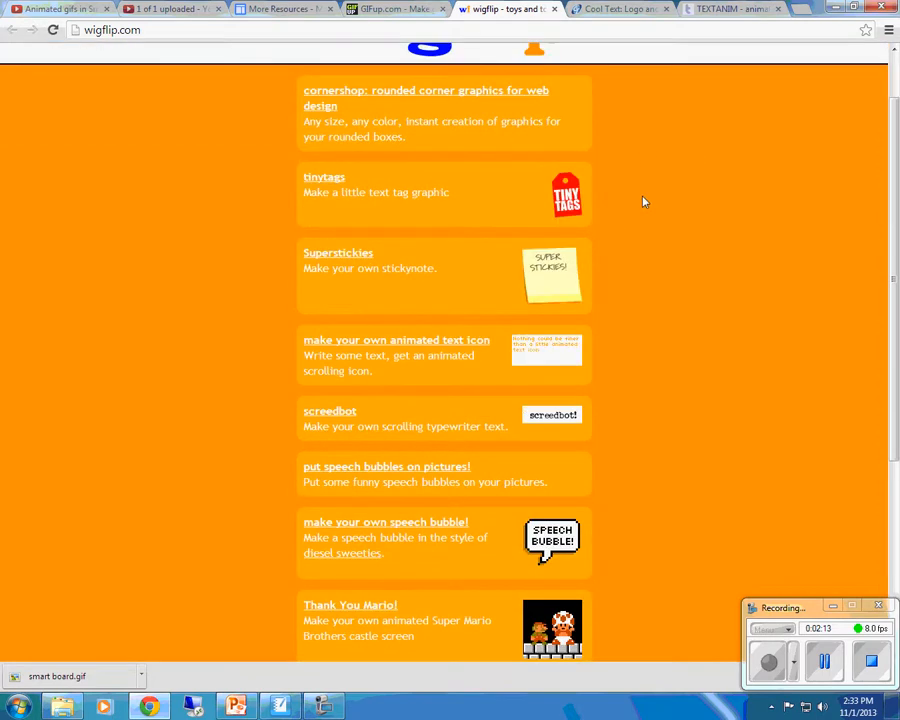
scroll(644, 202, "down", 1)
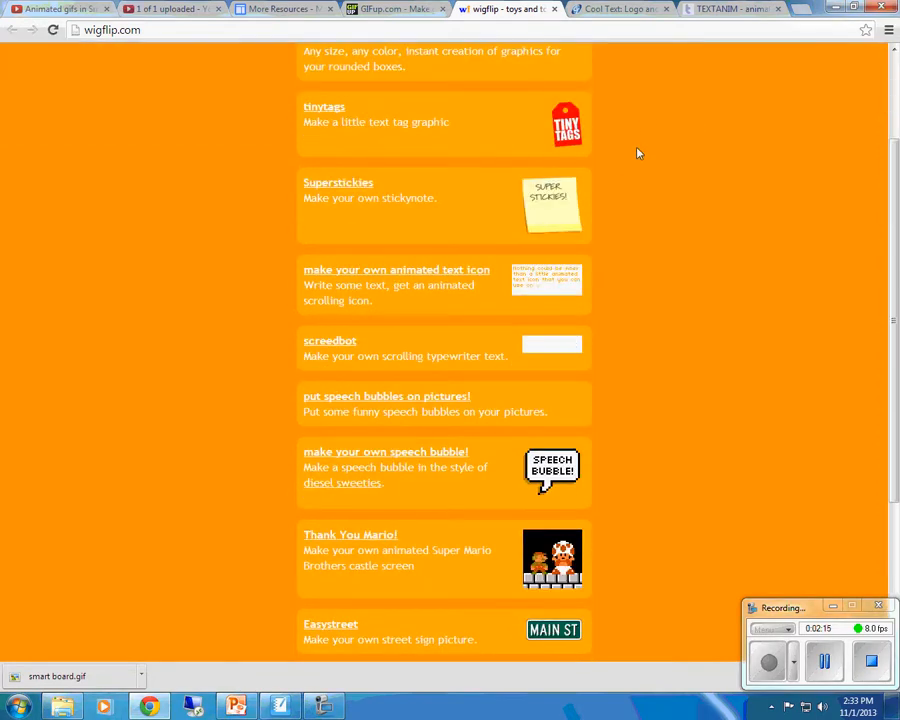
scroll(614, 136, "down", 1)
scroll(614, 136, "up", 1)
scroll(641, 324, "down", 4)
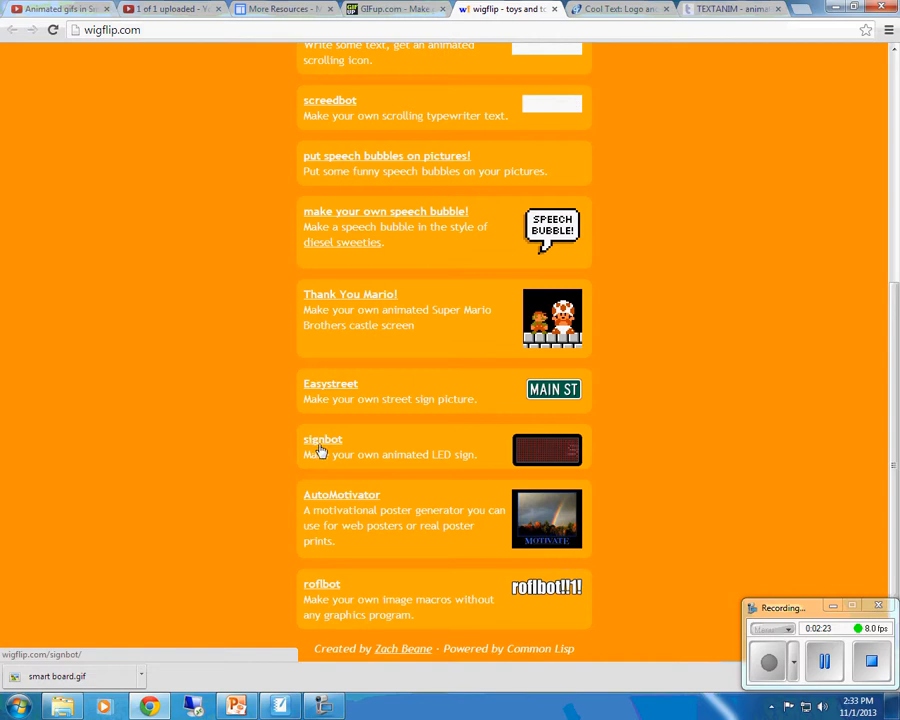
left_click(322, 446)
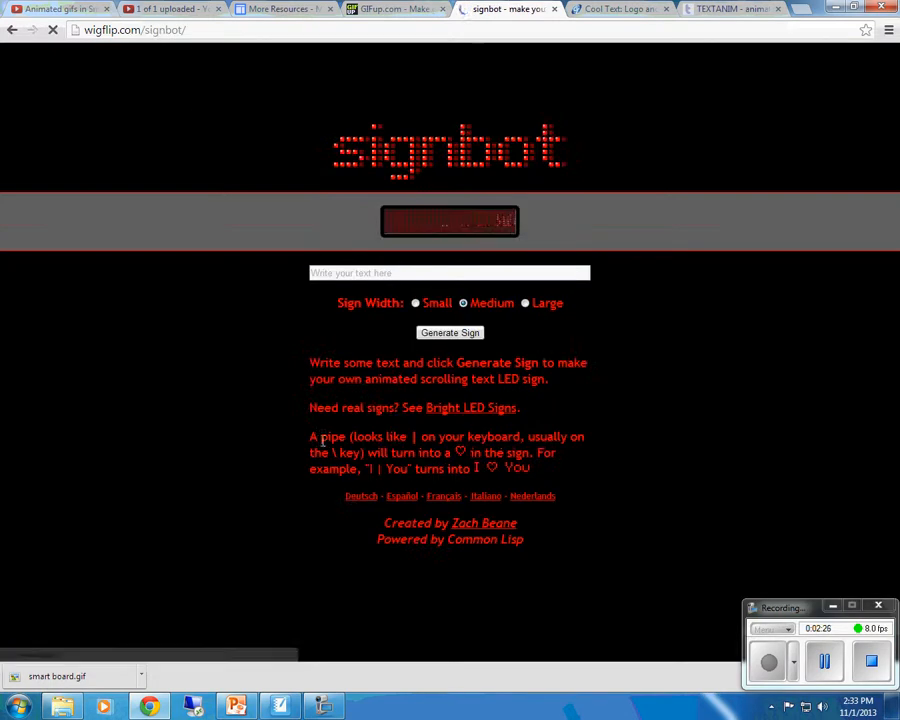
- Generate a Large width LED sign reading "Wow, this is awesome" and download it to the computer
left_click(404, 271)
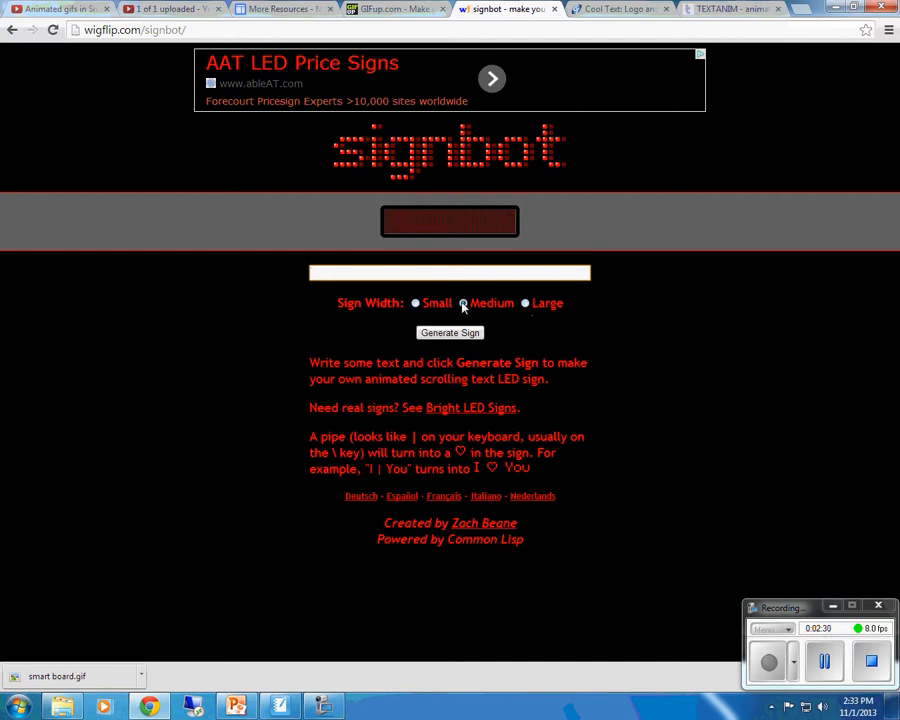
left_click(526, 305)
type("Wow, this is awesome")
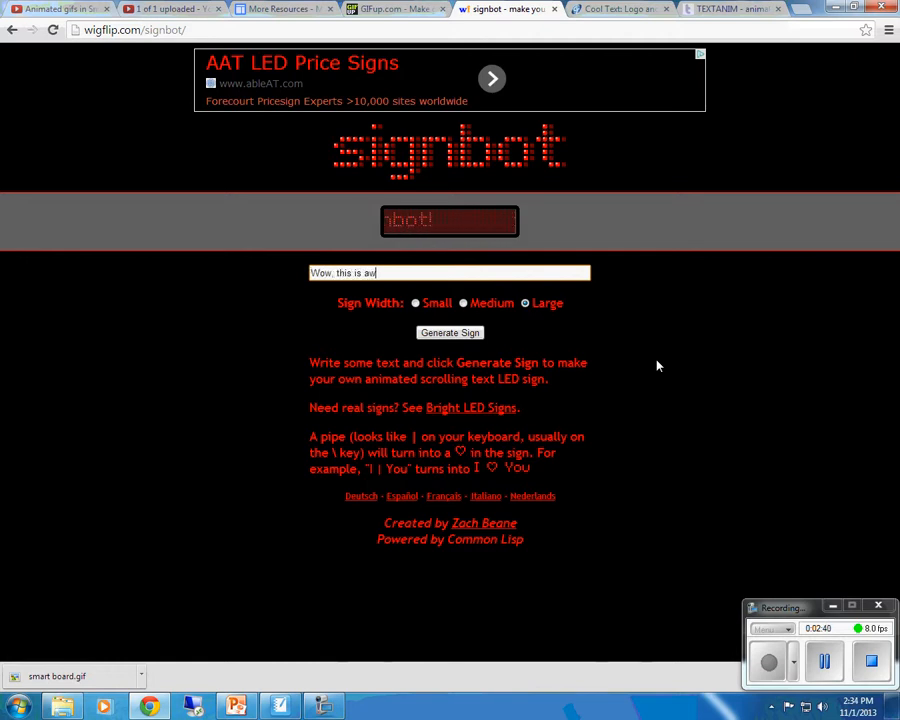
left_click(463, 336)
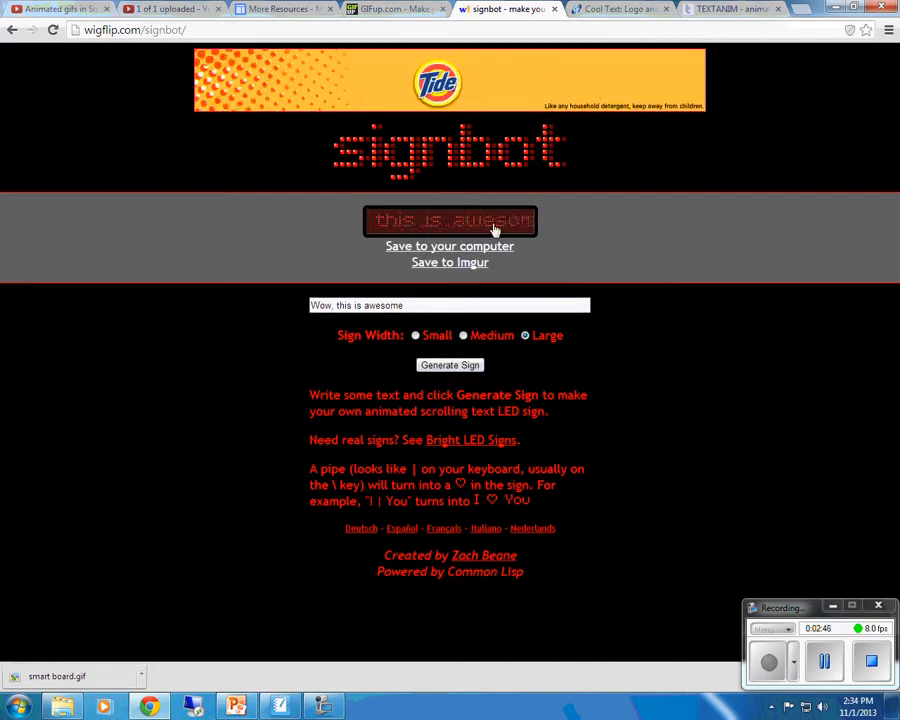
left_click(429, 250)
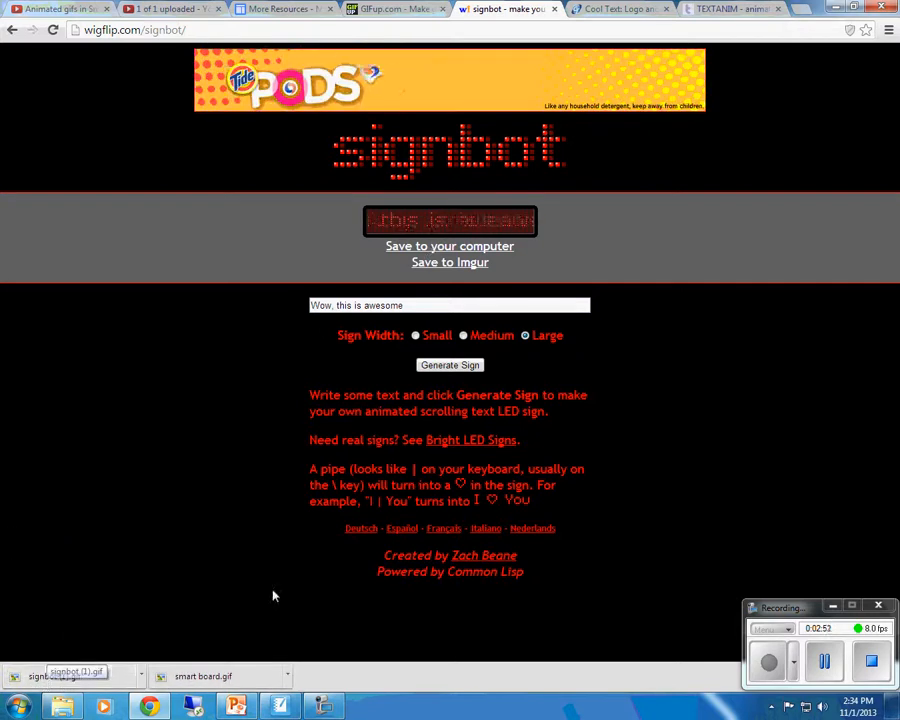
- Save the generated LED sign image in the Downloads folder as a GIF named "sign wow"
right_click(447, 224)
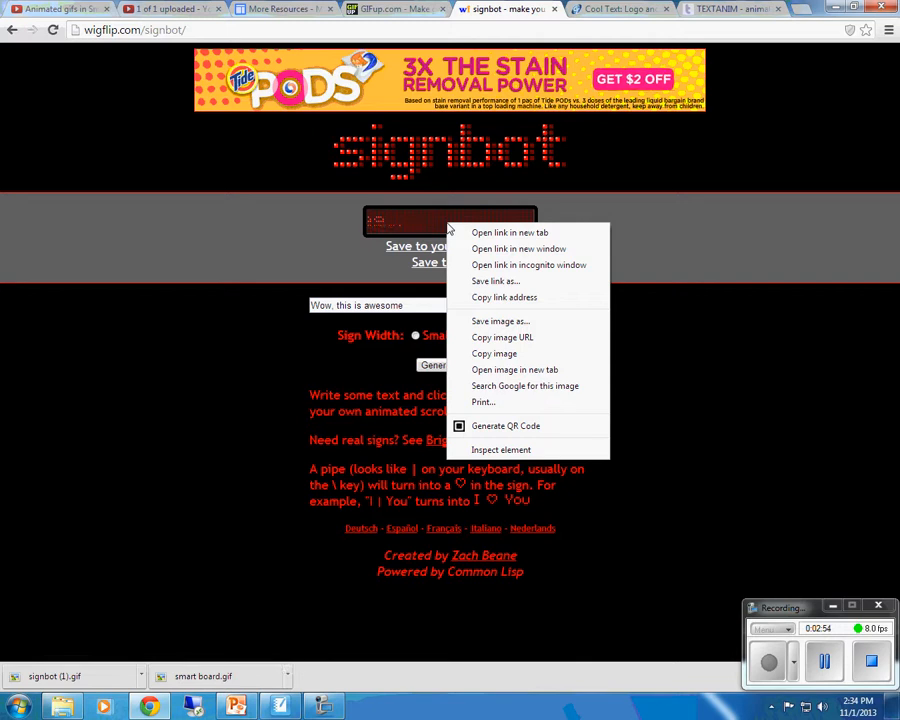
left_click(490, 321)
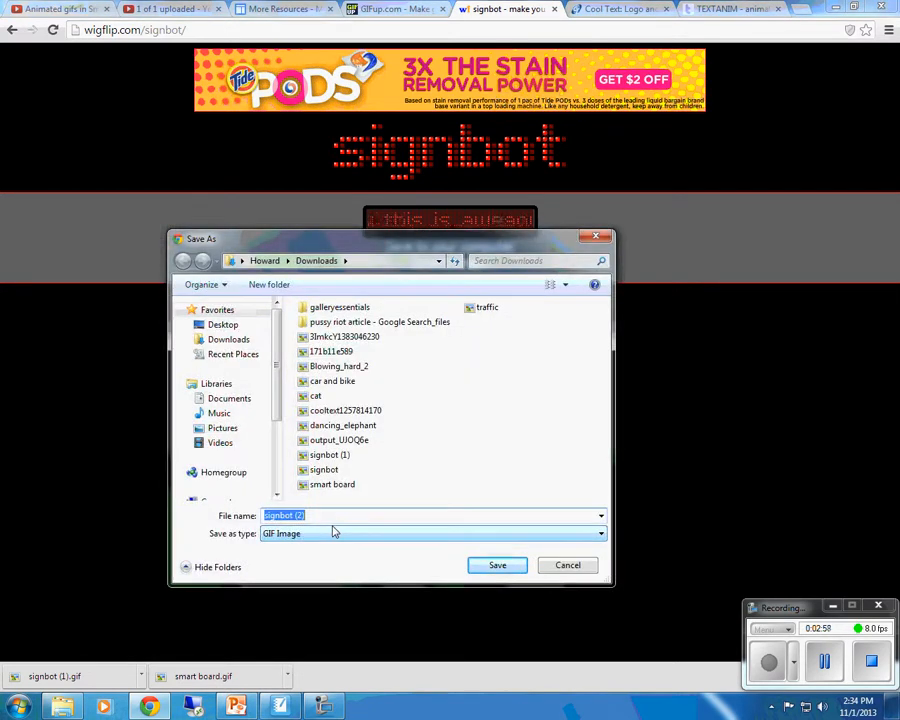
type("si")
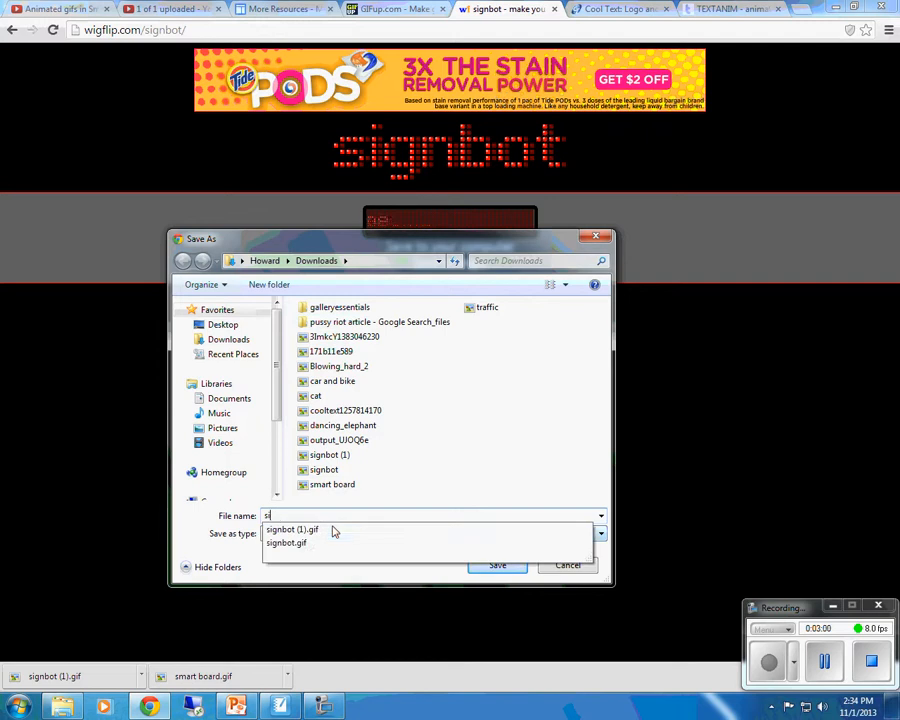
type("gn wow")
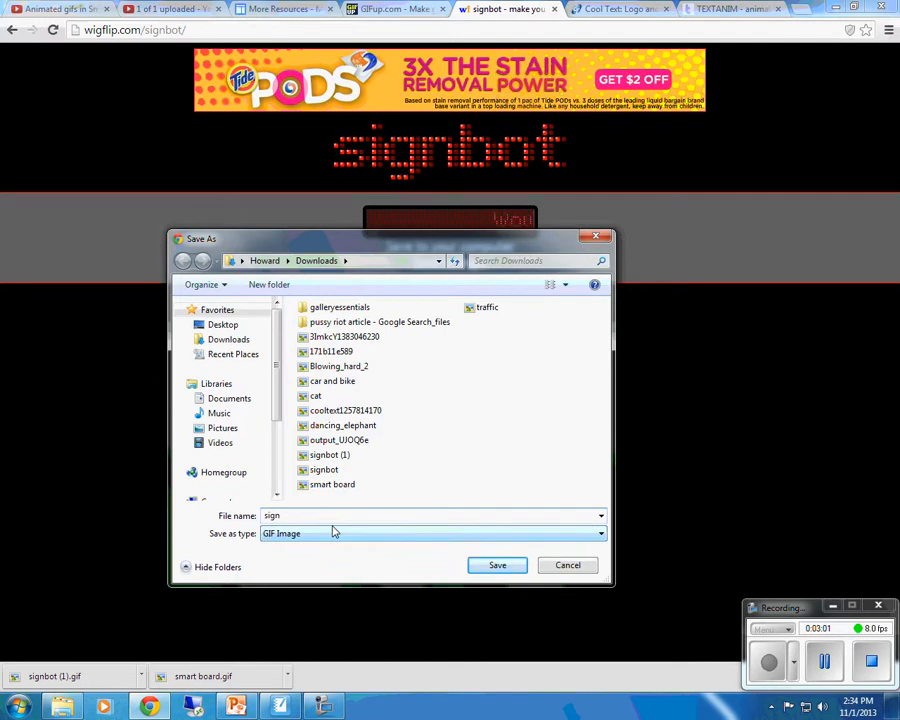
left_click(490, 568)
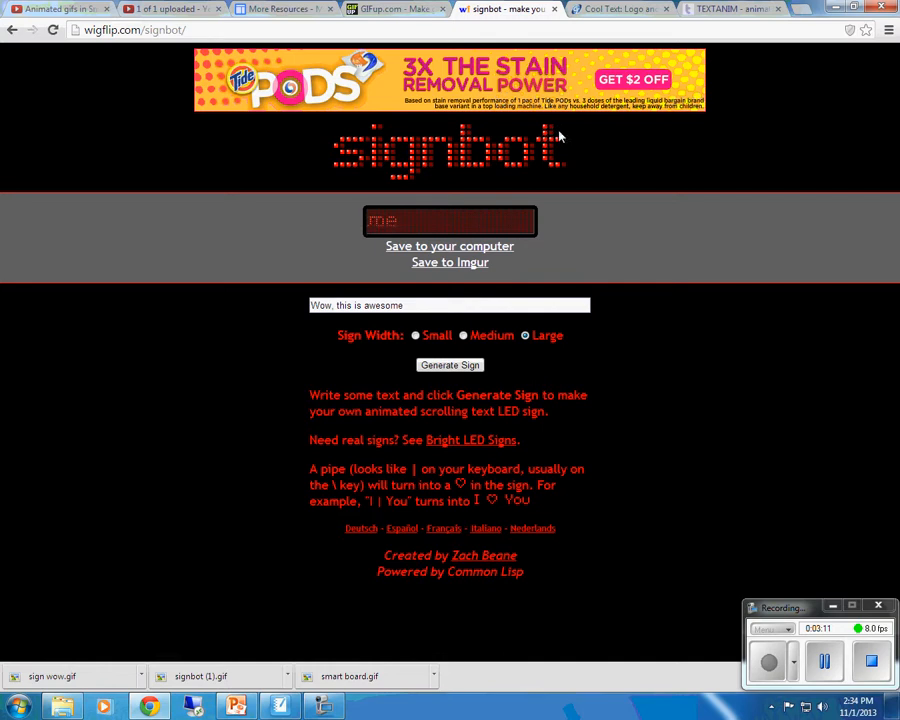
- Switch to the Cool Text site, browse its logo styles and open the pink animated glow "Love" style
left_click(618, 12)
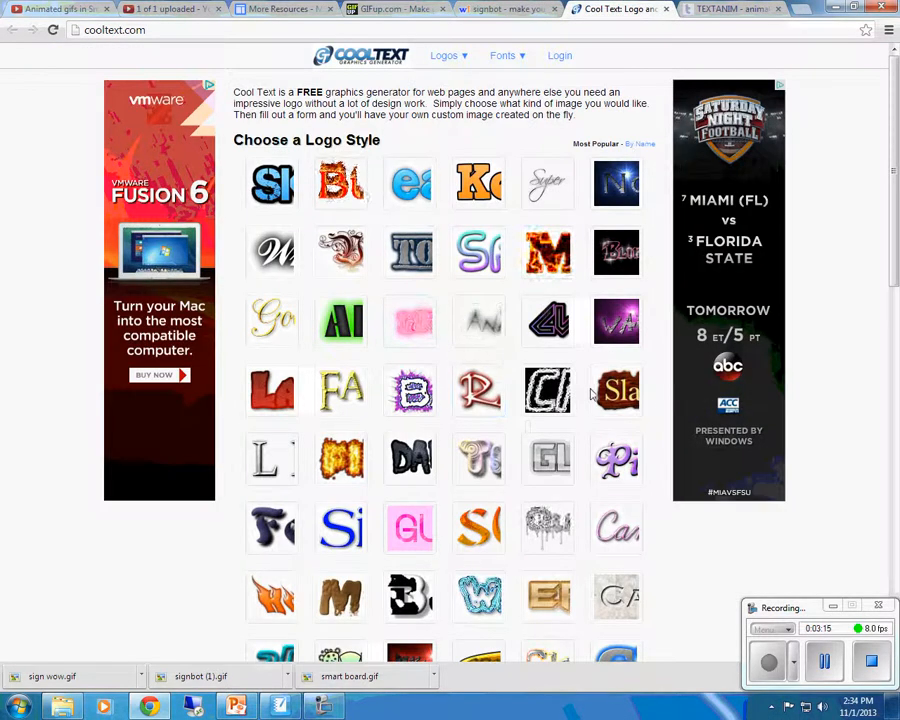
scroll(828, 424, "down", 2)
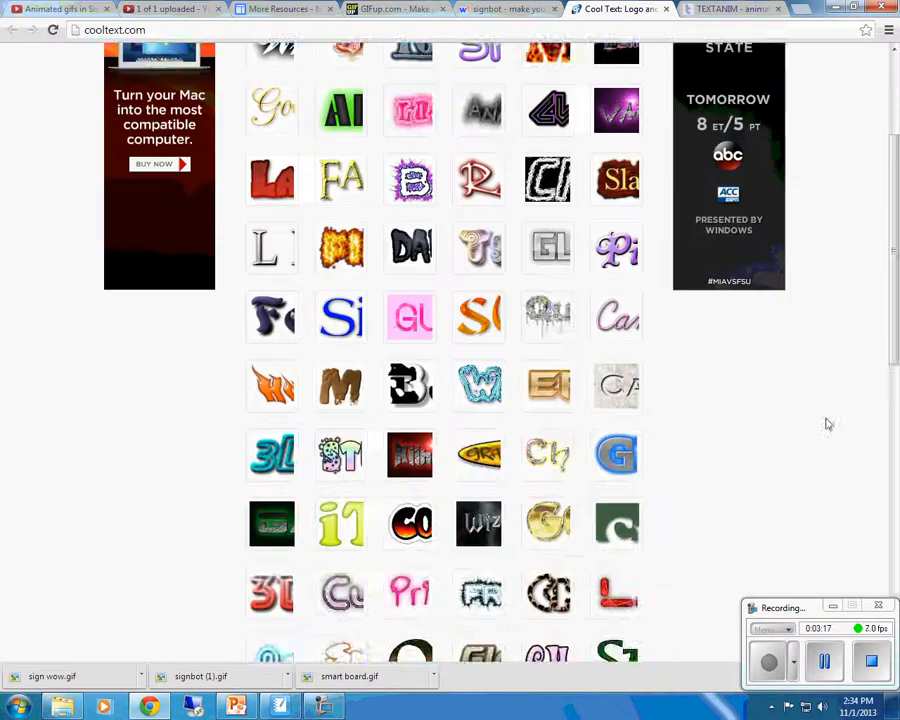
scroll(806, 418, "down", 2)
scroll(540, 420, "down", 1)
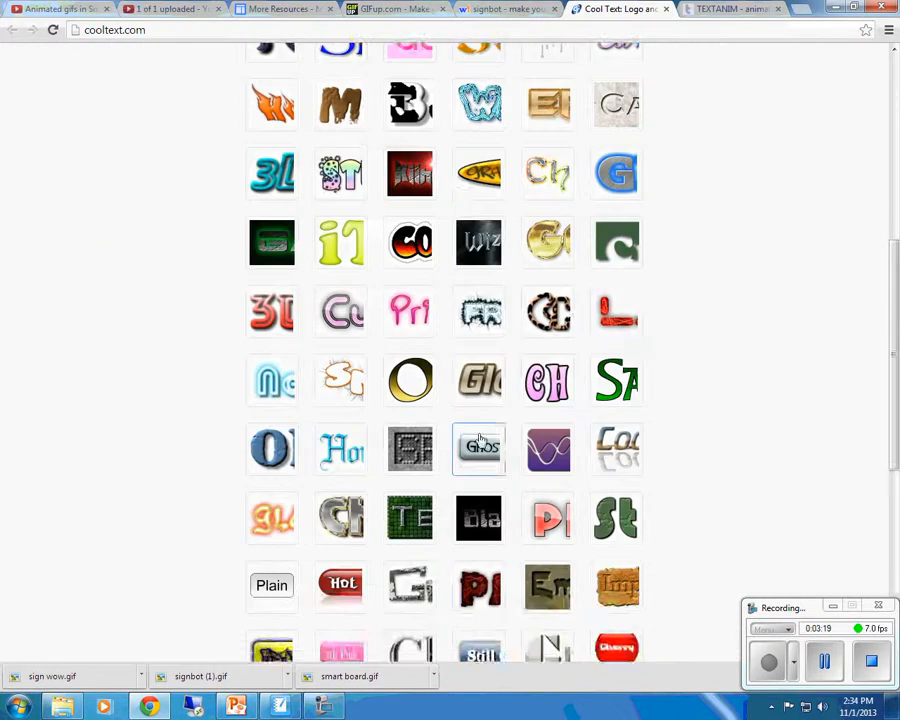
scroll(481, 441, "down", 2)
scroll(500, 435, "down", 2)
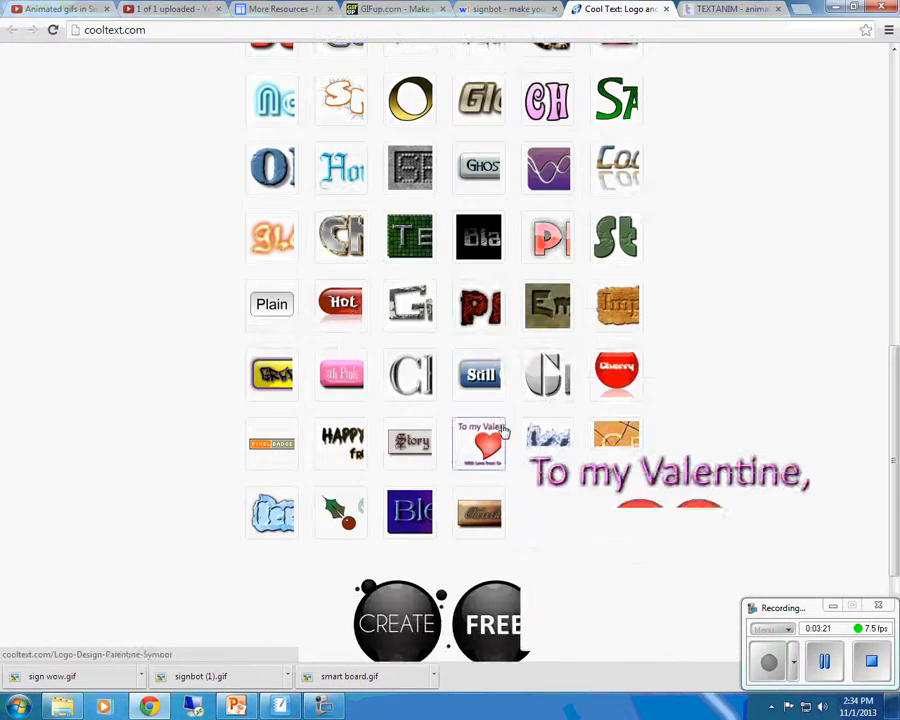
scroll(548, 378, "up", 4)
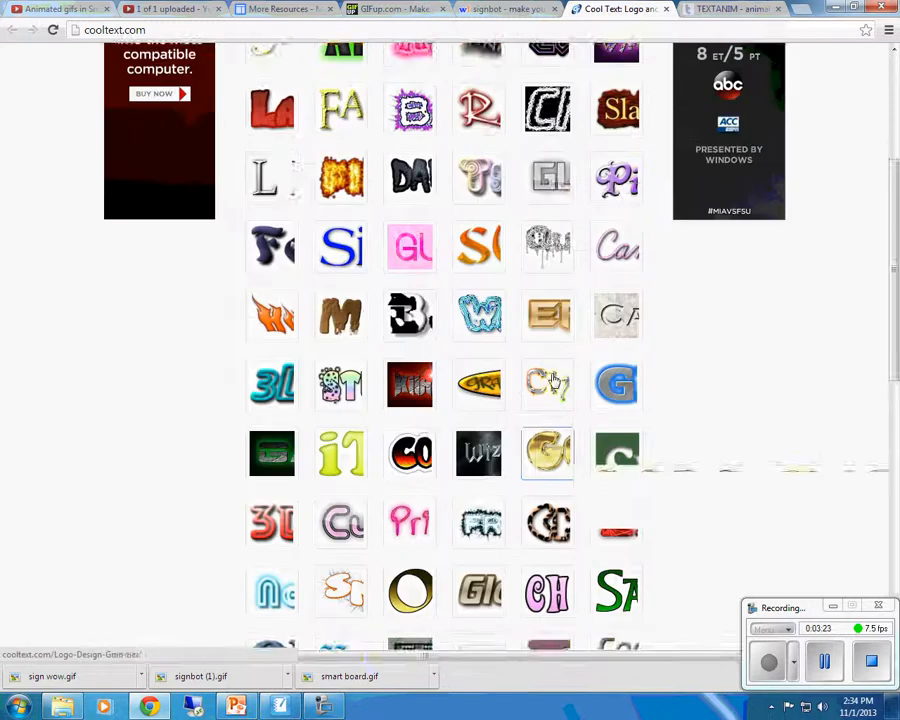
scroll(548, 378, "up", 2)
left_click(413, 256)
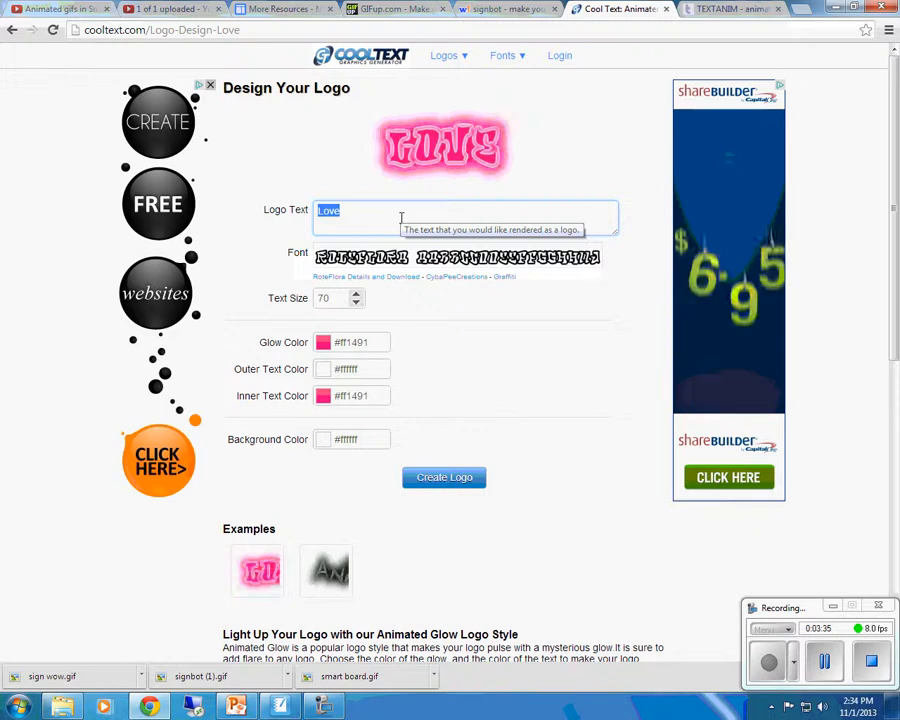
- Set the logo text to "Radioactive" and its font to techno overload from the Techno category
type("Radioactive")
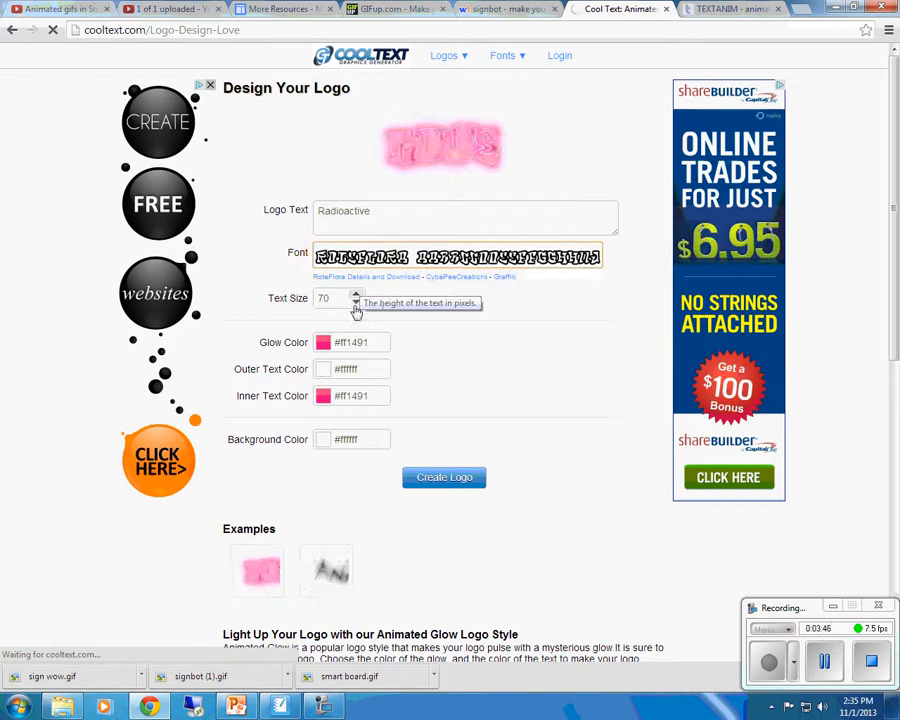
left_click(356, 294)
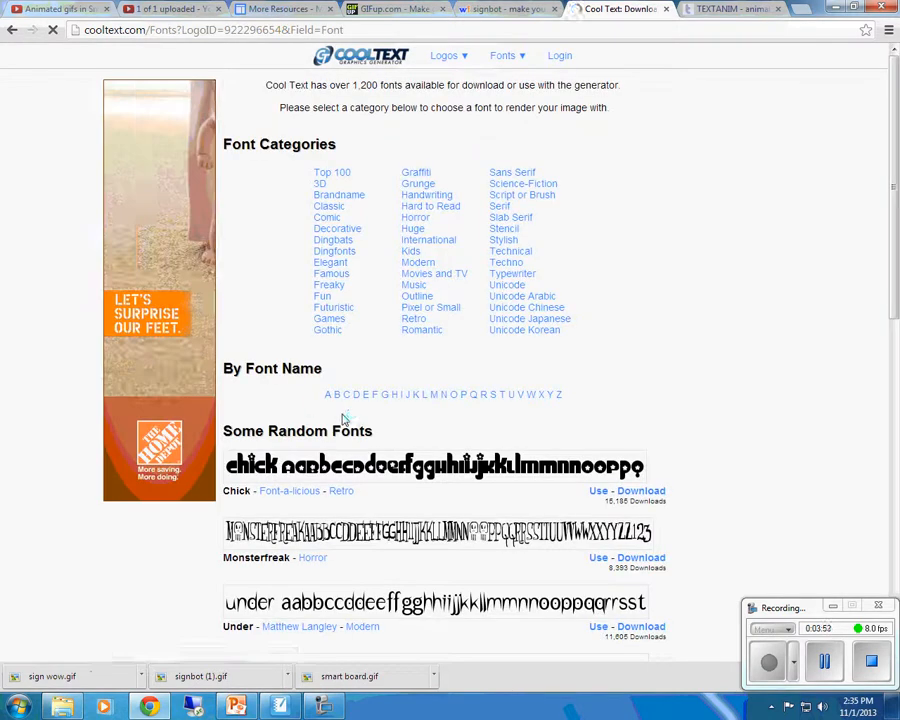
left_click(508, 264)
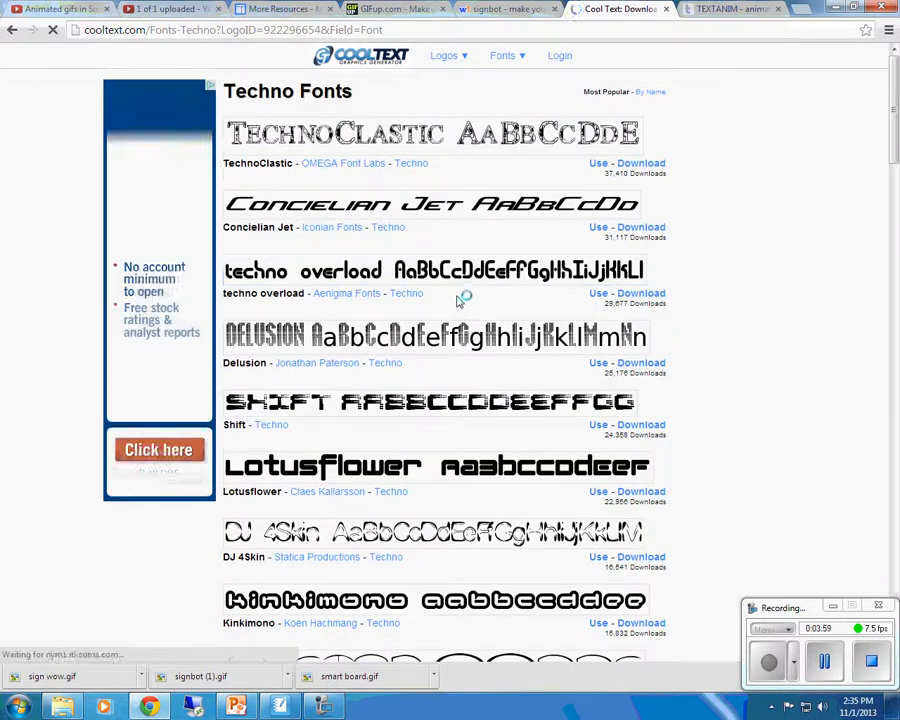
left_click(354, 279)
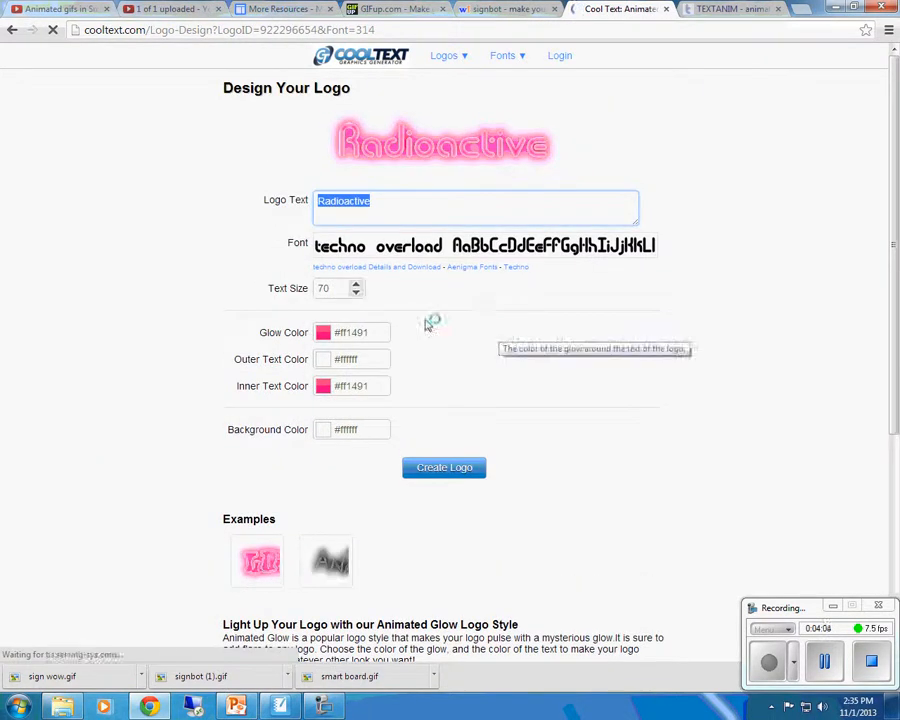
- Set the text size to 100 and create the logo
left_click(356, 284)
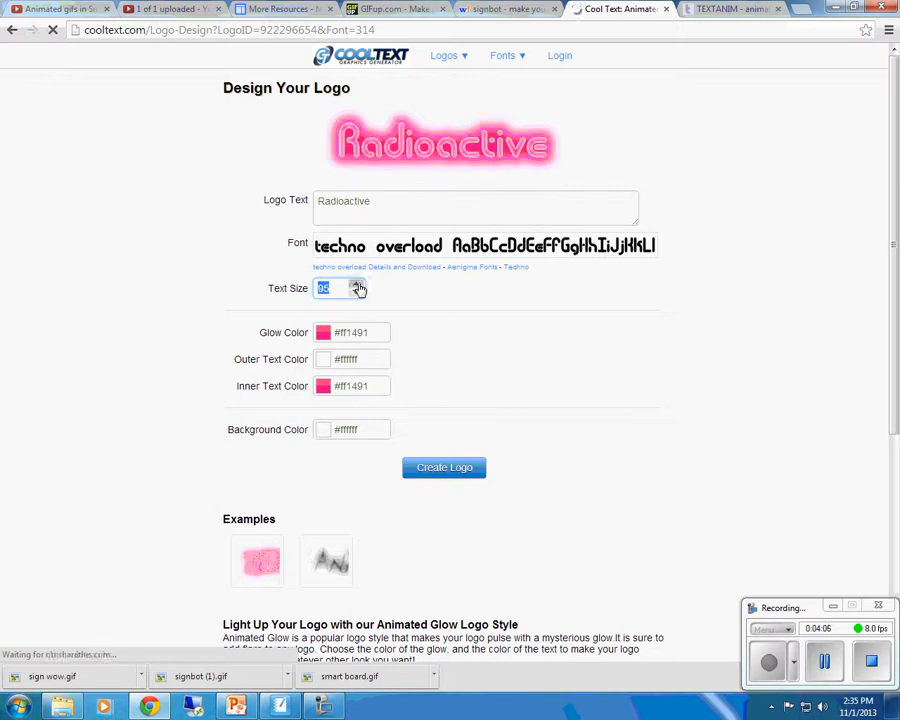
type("100")
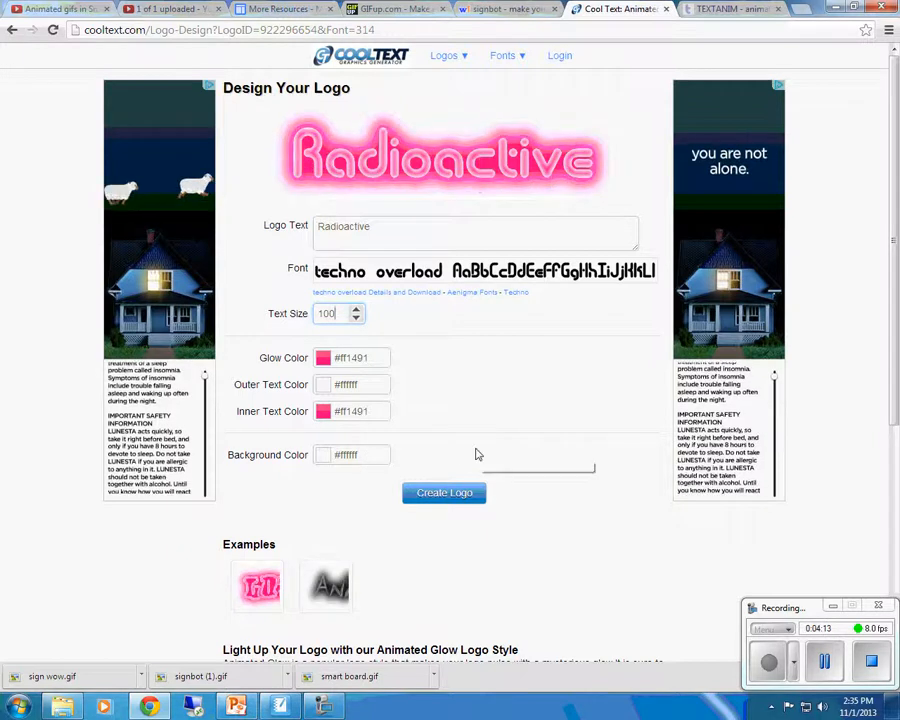
left_click(445, 493)
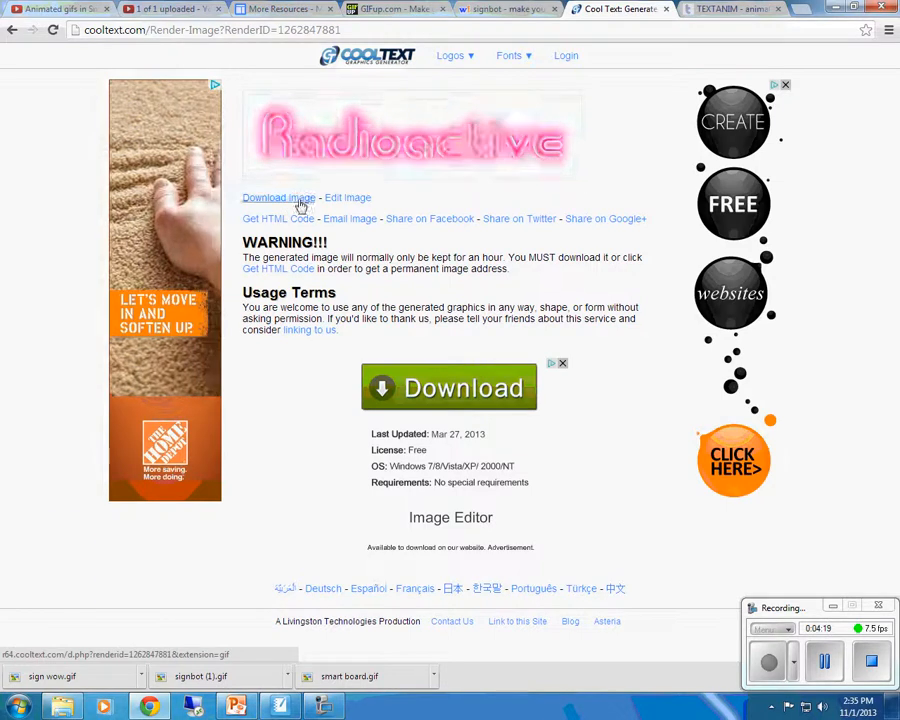
- Download the Radioactive logo, and also save its image in the Downloads folder as a GIF named "radioactive"
left_click(302, 199)
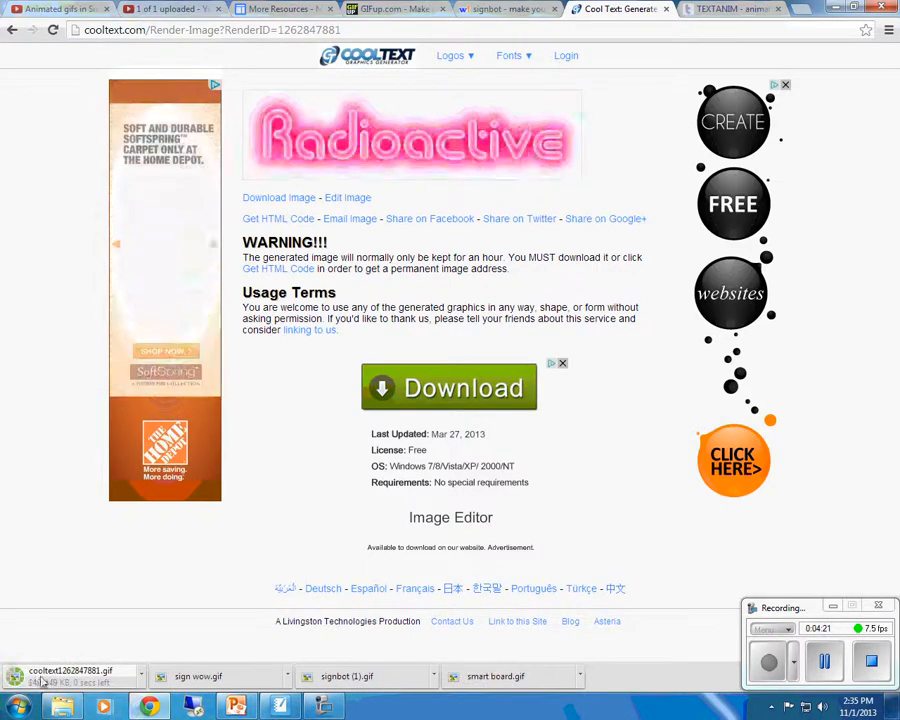
right_click(384, 154)
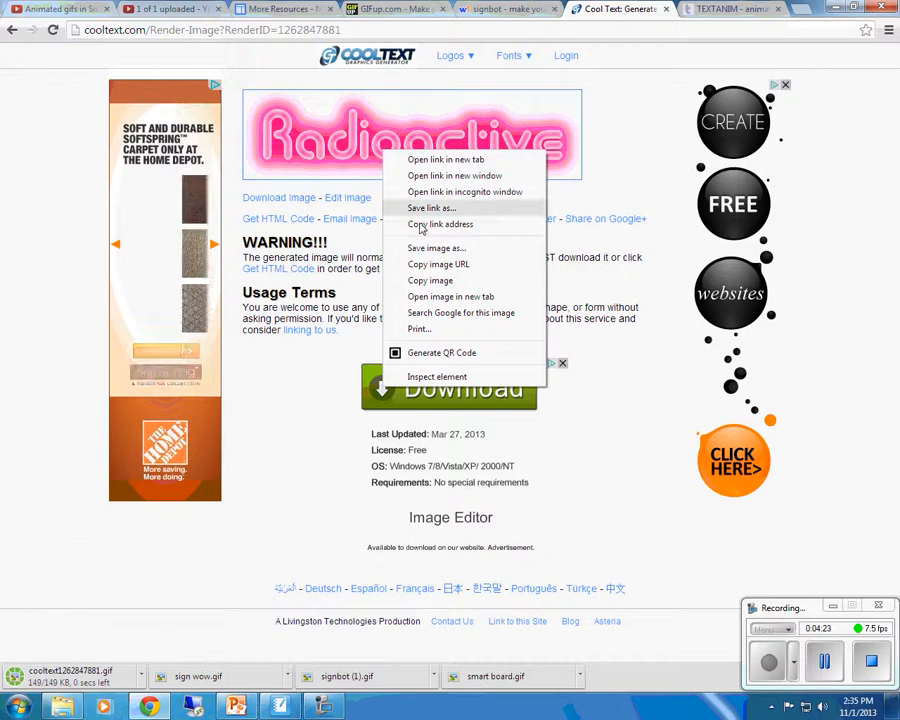
left_click(436, 248)
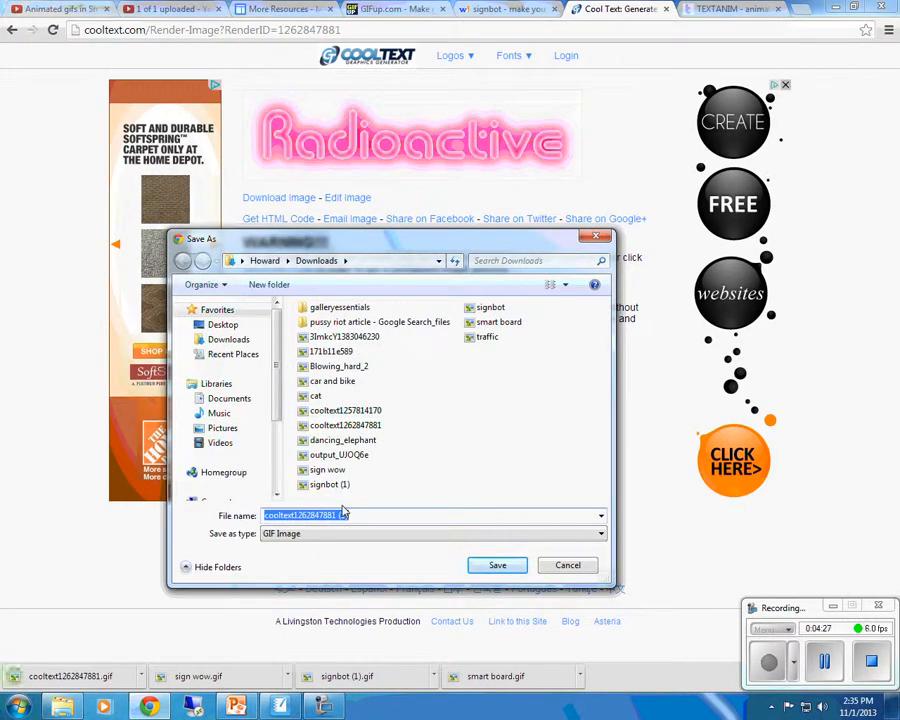
type("rad")
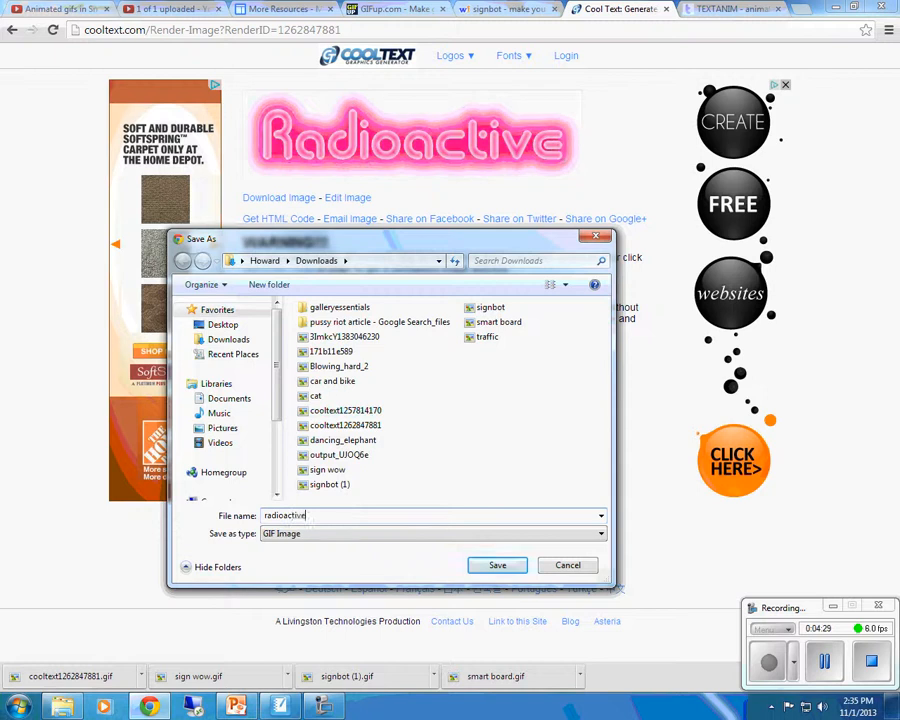
type("ioactive")
left_click(508, 567)
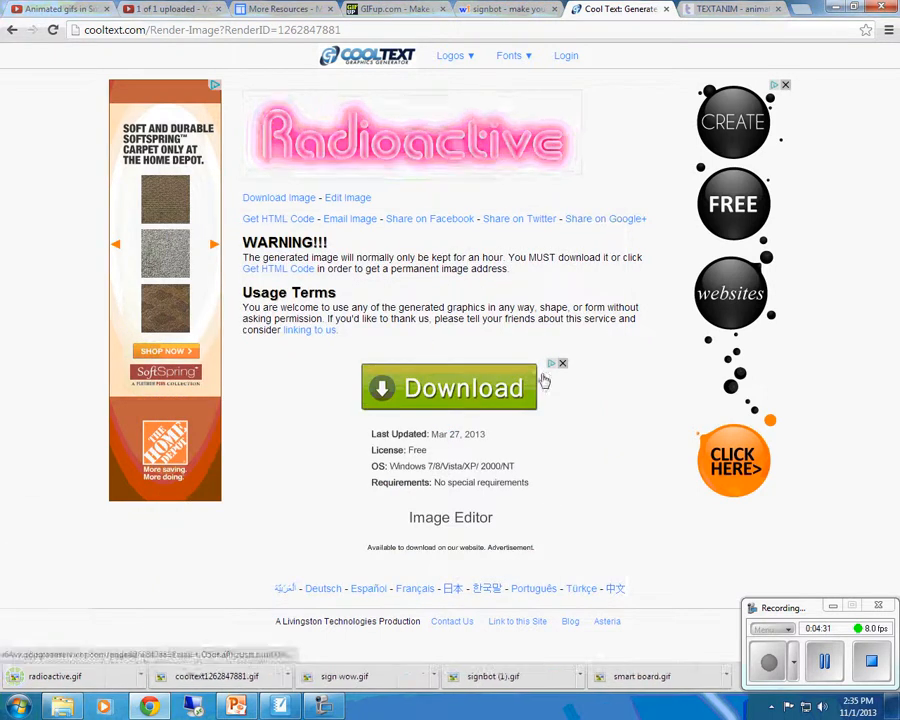
- Switch to the textanim site and generate the text "Familiar" in the Showtime font at size 120 with the light teal striped texture
left_click(700, 12)
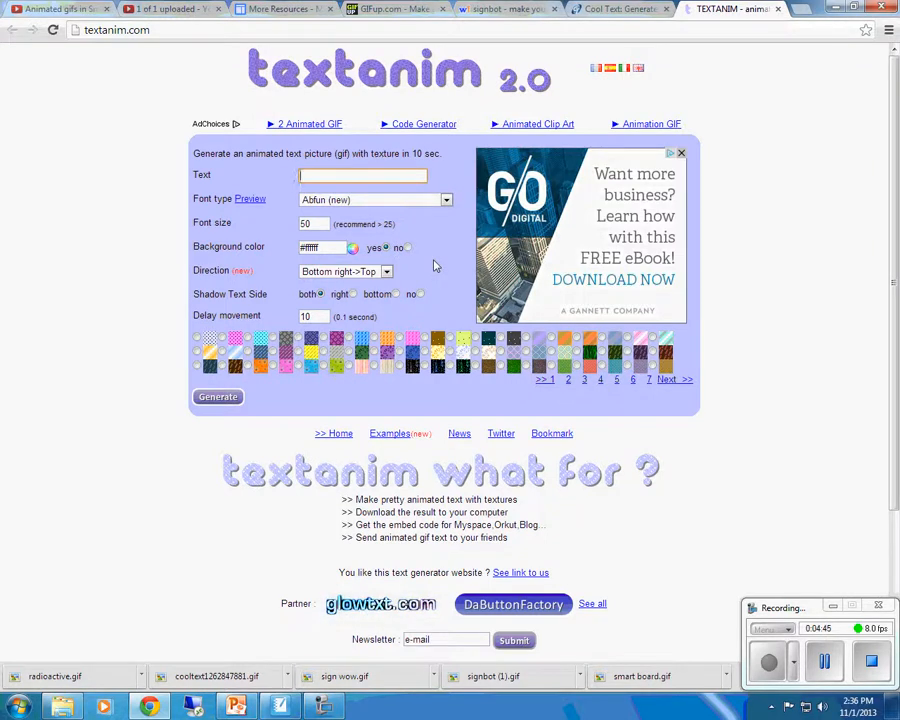
type("Familiar")
left_click(392, 202)
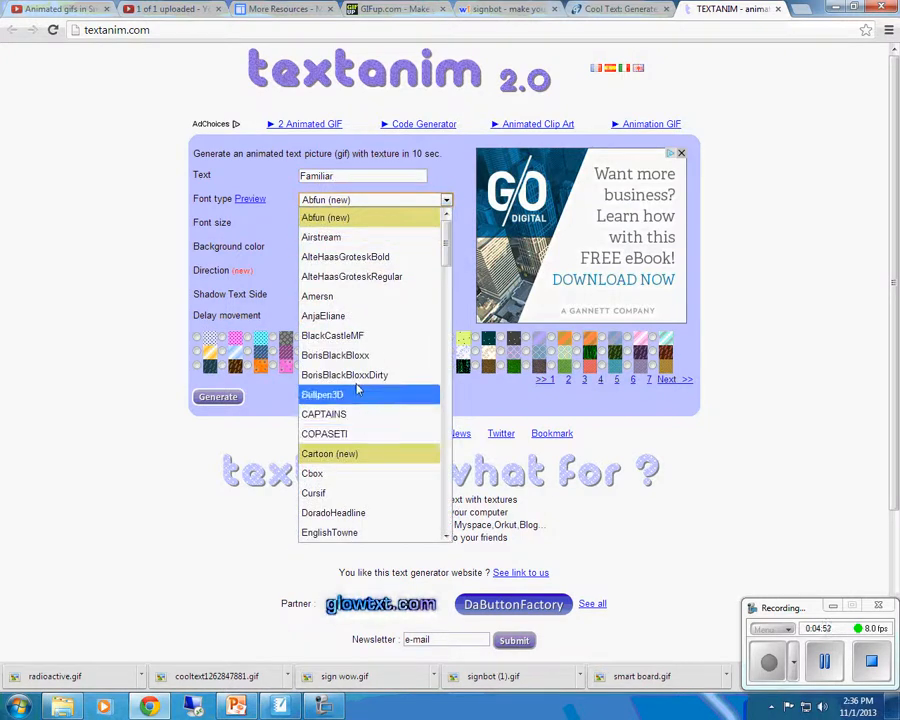
left_click_drag(446, 245, 450, 370)
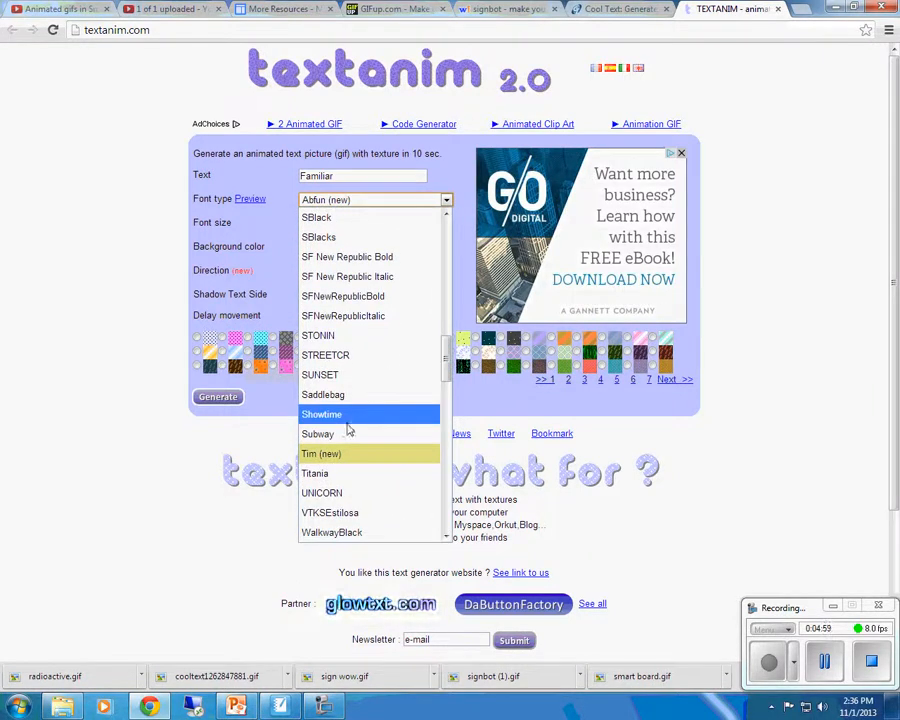
left_click(326, 418)
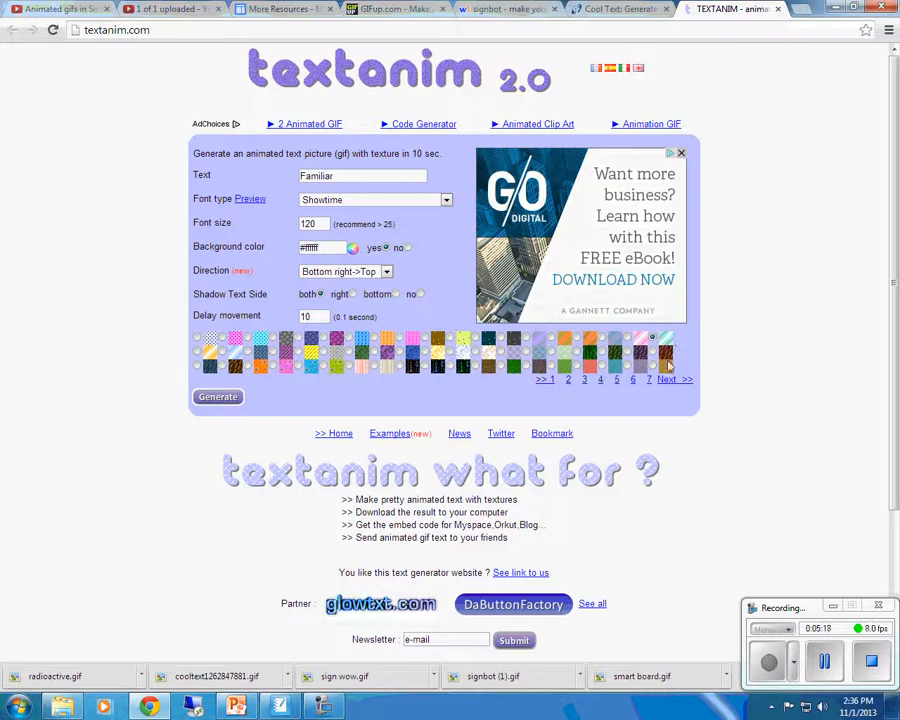
left_click(217, 398)
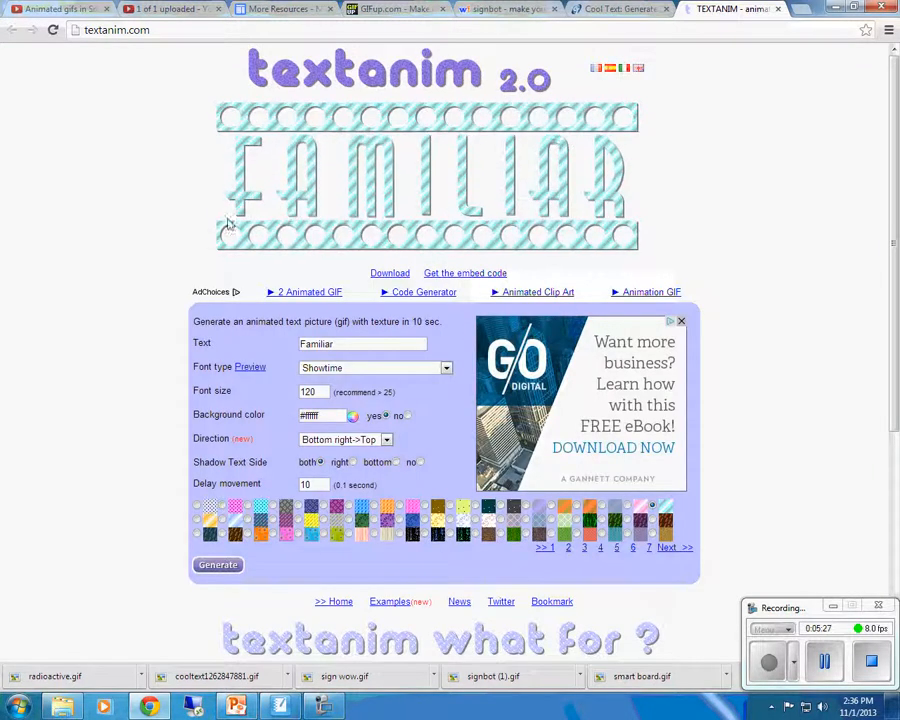
- Download the animated Familiar text, and also save its image in the Downloads folder as a GIF named "familiar"
left_click(394, 272)
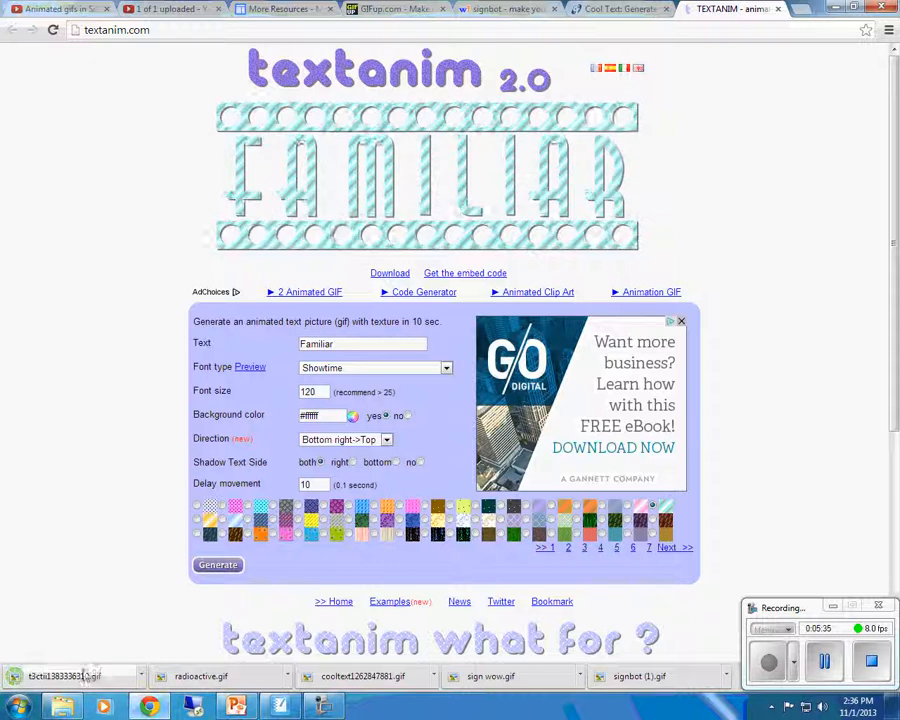
right_click(425, 206)
left_click(461, 213)
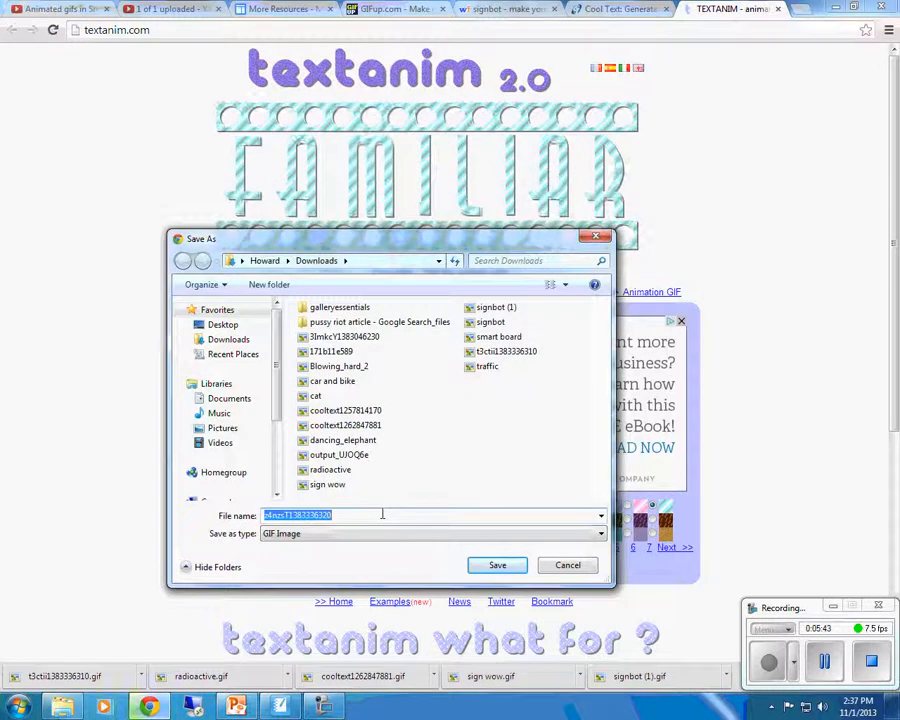
type("famil")
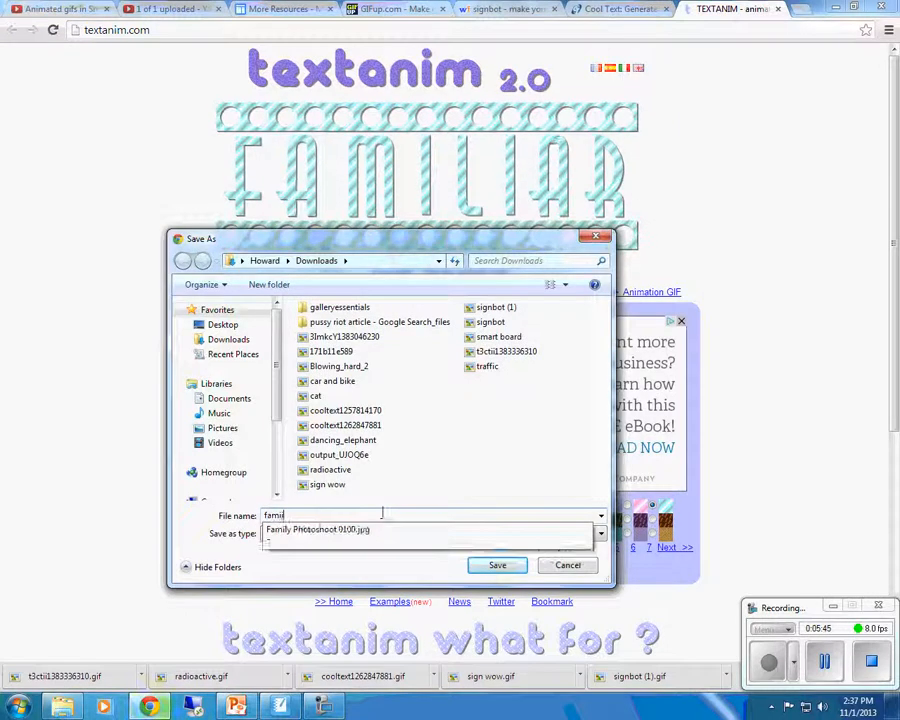
type("iar")
left_click(493, 563)
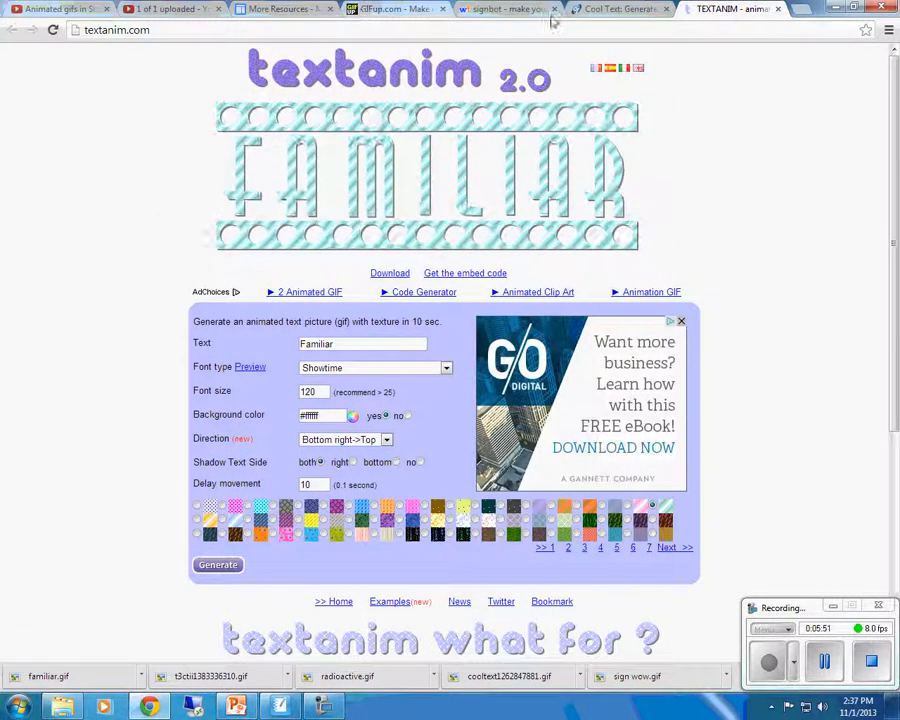
- Switch to SMART Notebook and insert the "smart board" picture from the Downloads folder
left_click(836, 8)
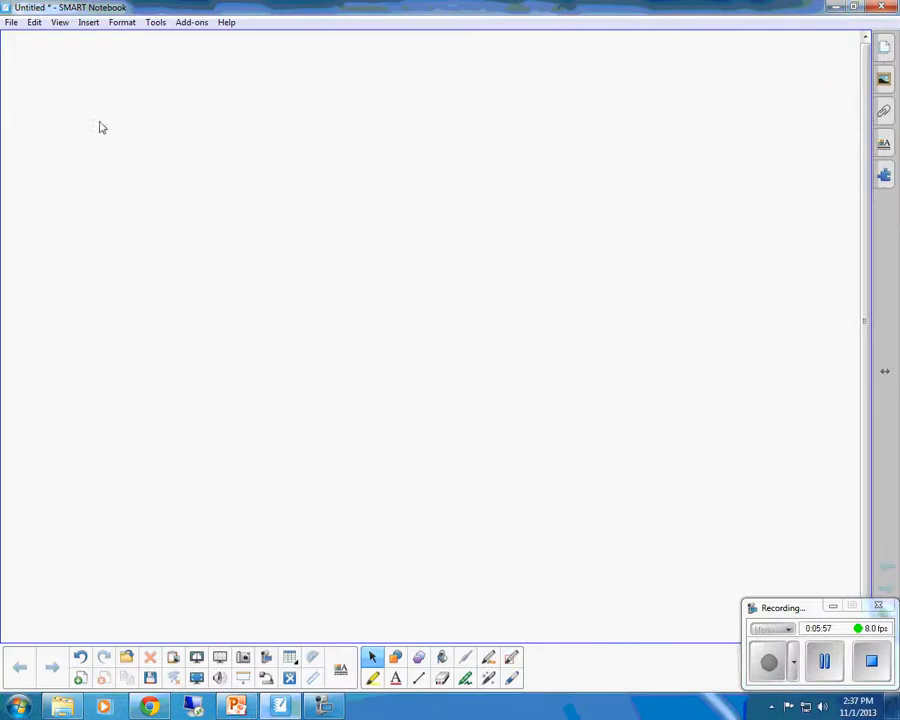
left_click(88, 24)
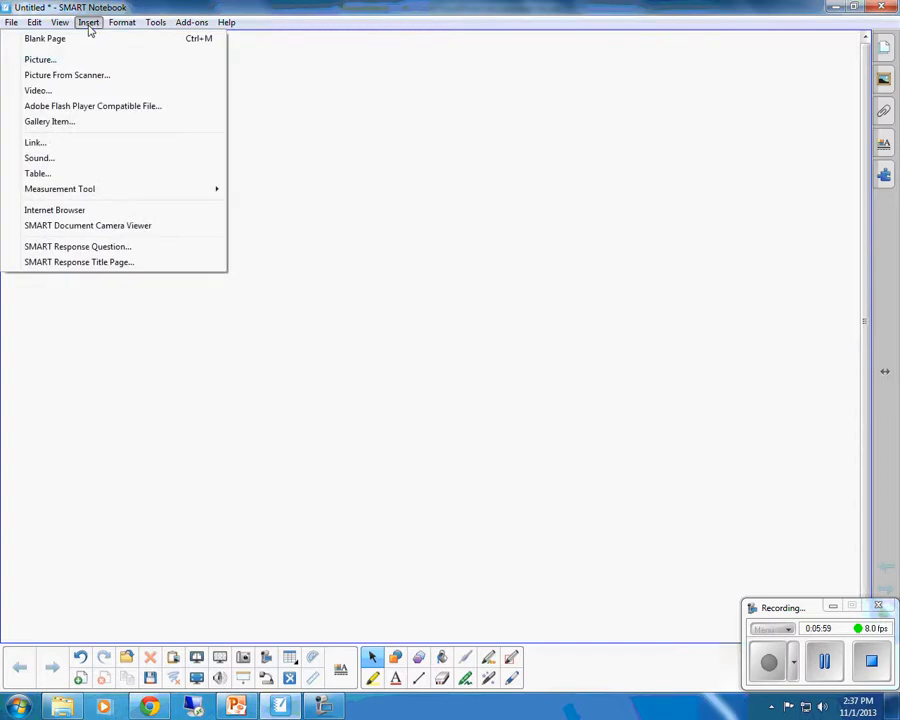
left_click(44, 59)
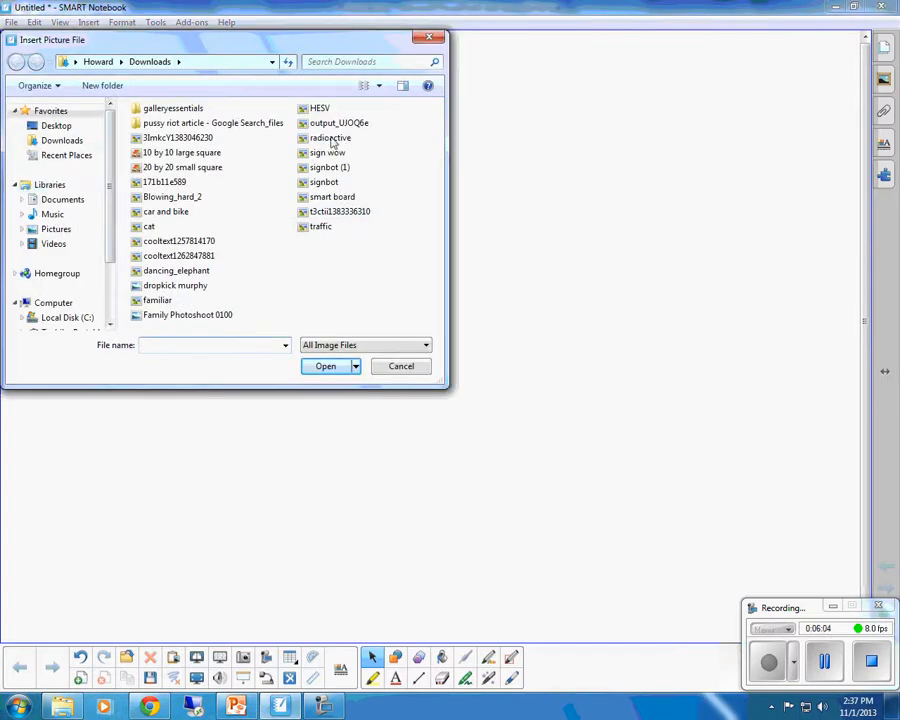
double_click(339, 200)
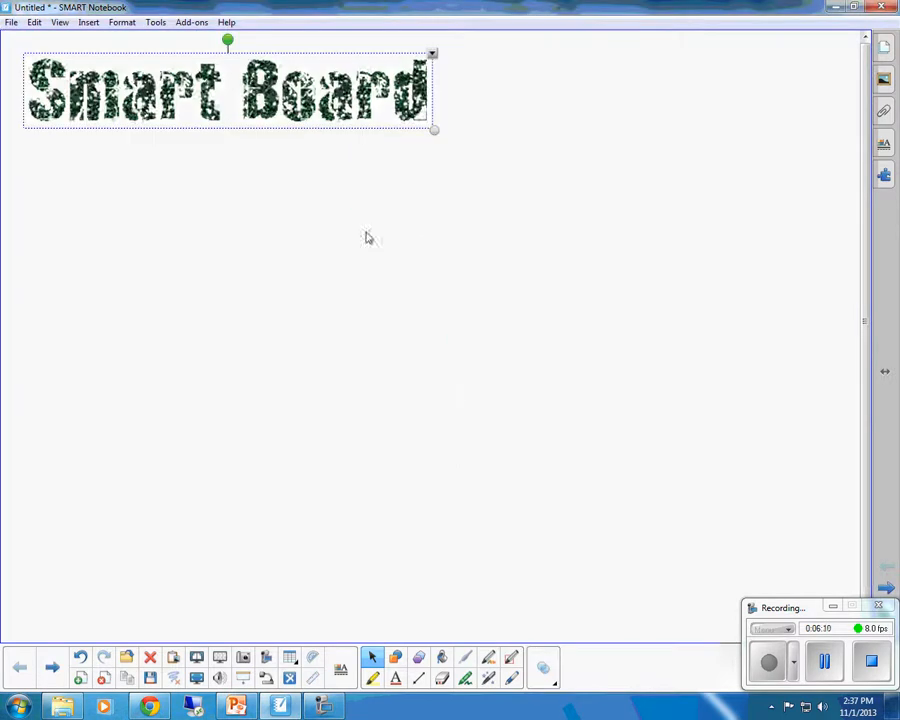
- Move the Smart Board text picture to the upper right of the page and shrink it slightly
left_click_drag(389, 121, 755, 131)
left_click(504, 217)
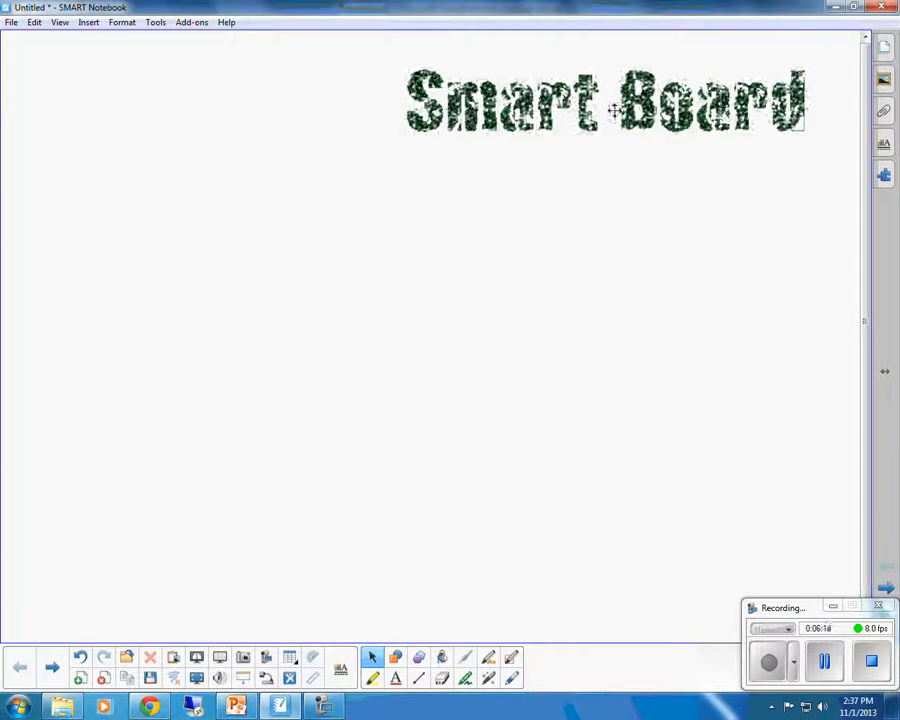
left_click(798, 125)
left_click_drag(813, 148, 741, 124)
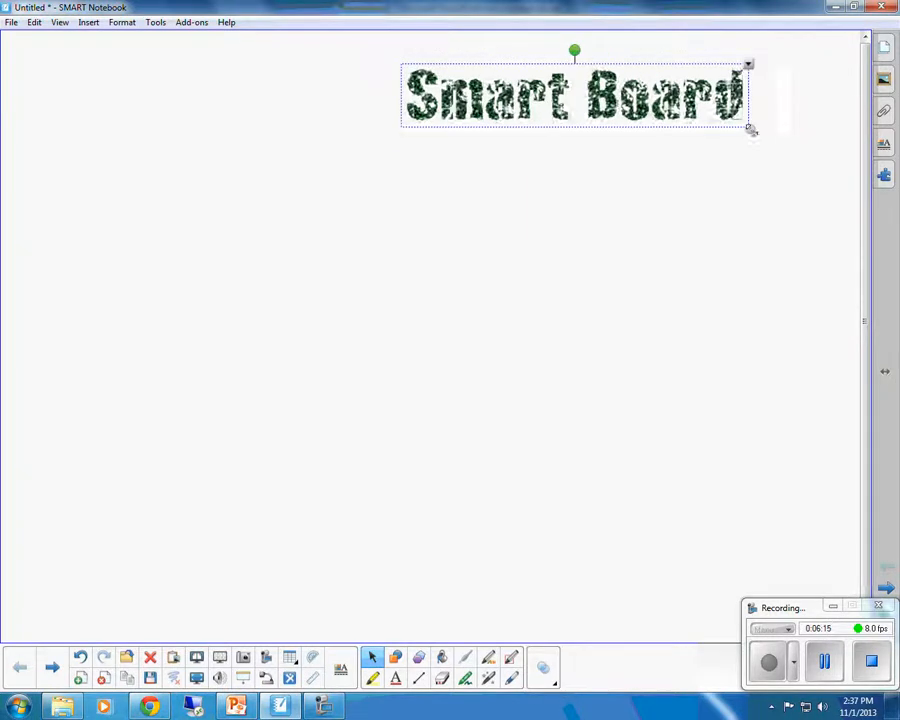
left_click(397, 154)
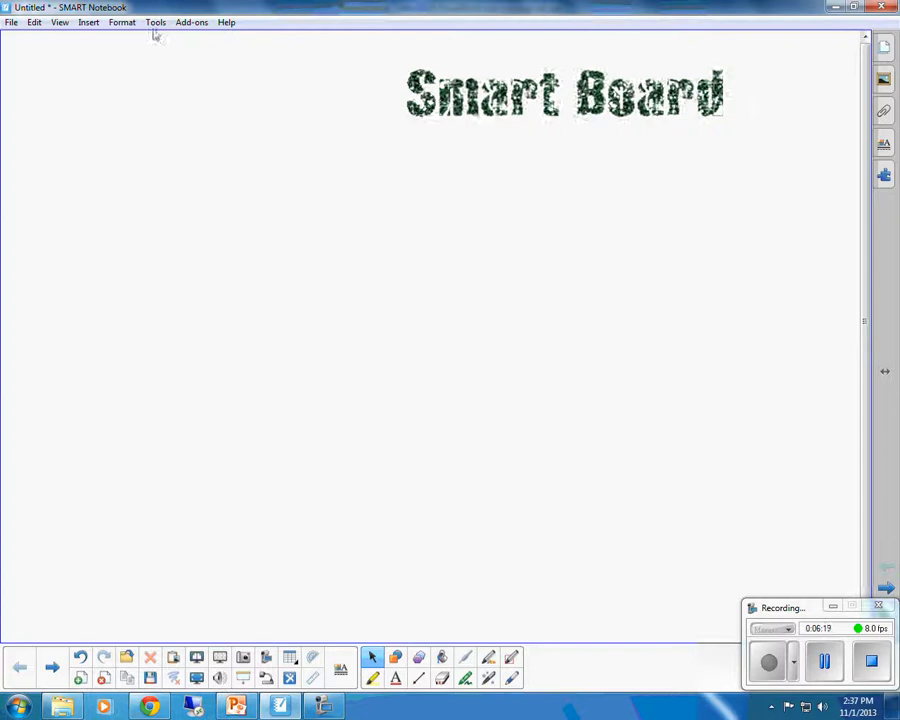
left_click(89, 24)
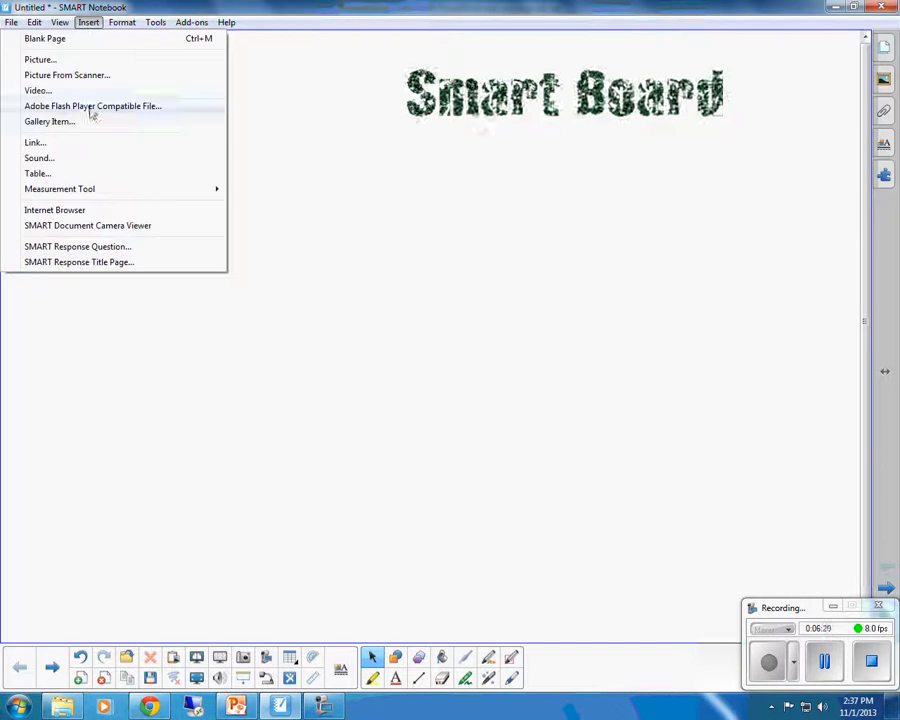
left_click(42, 60)
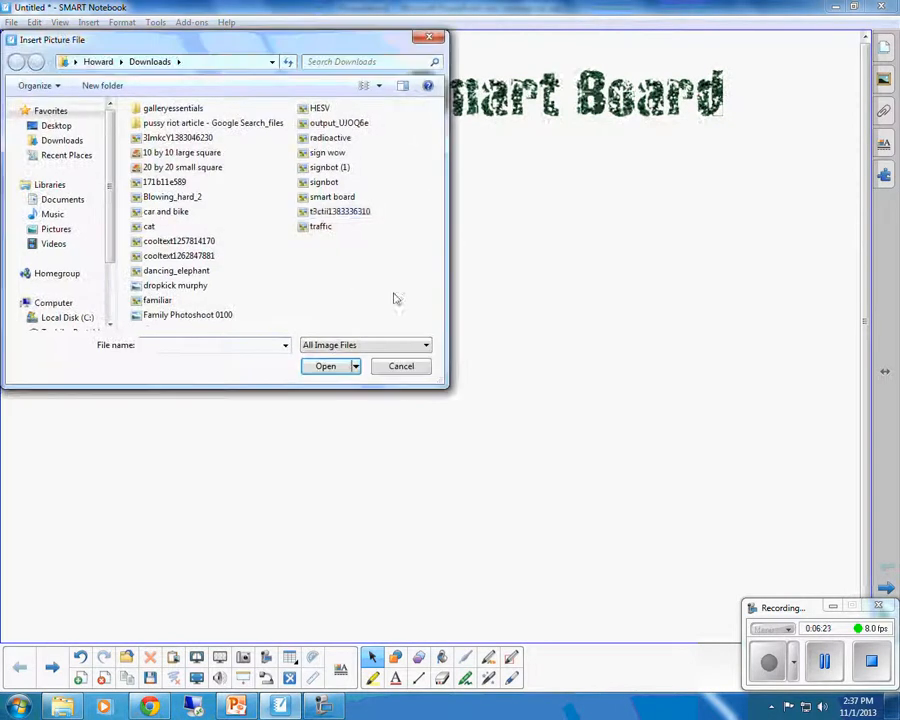
double_click(338, 211)
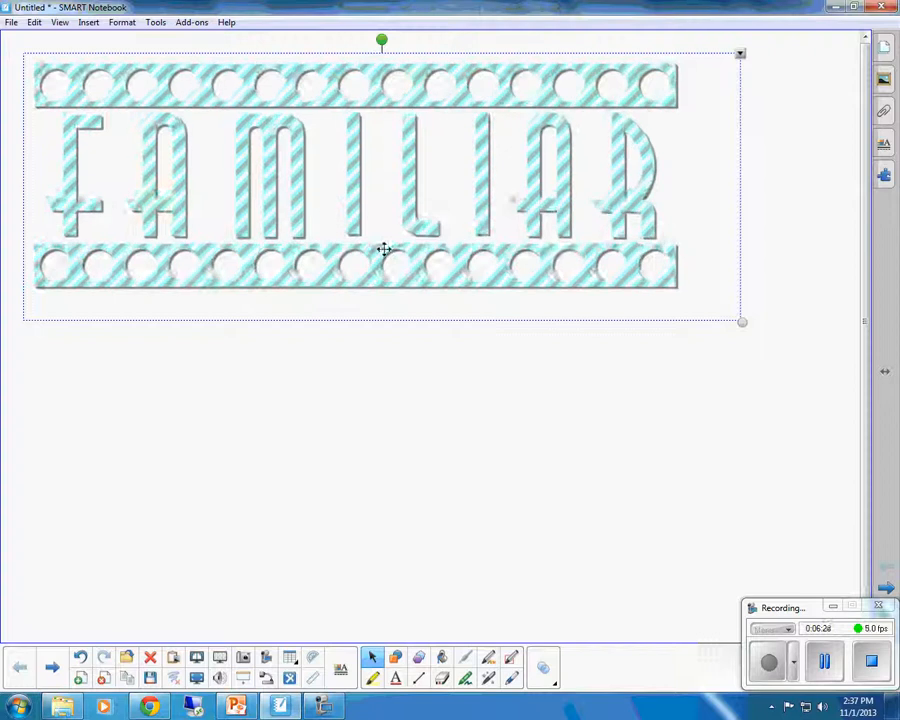
left_click_drag(382, 248, 435, 447)
left_click_drag(793, 511, 639, 455)
left_click_drag(538, 381, 751, 297)
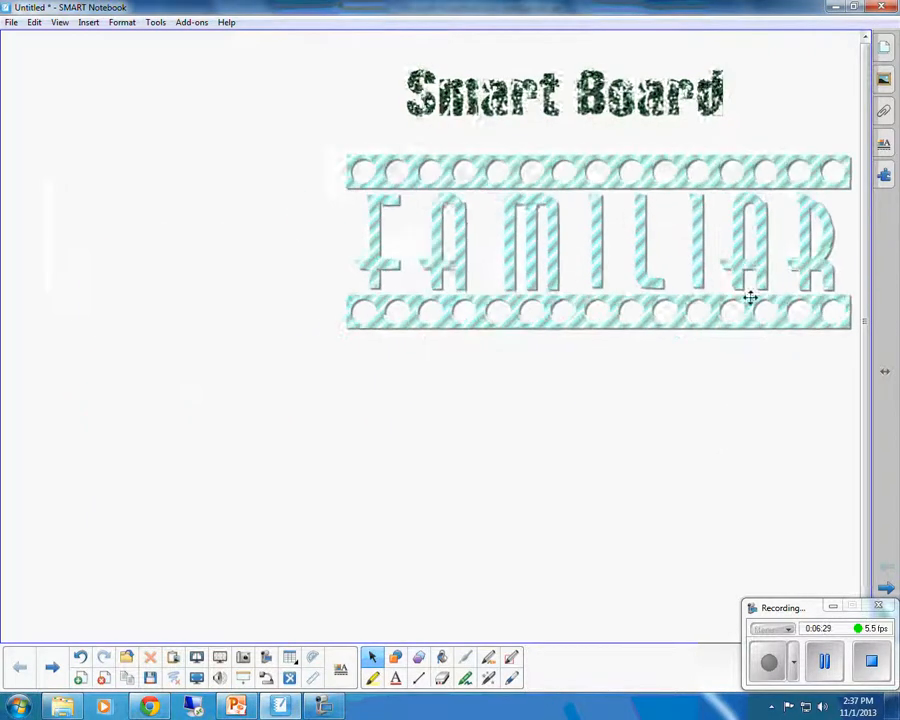
- Insert the "radioactive" picture from Downloads, move it to the lower left of the page and shrink it
left_click(88, 22)
left_click(56, 59)
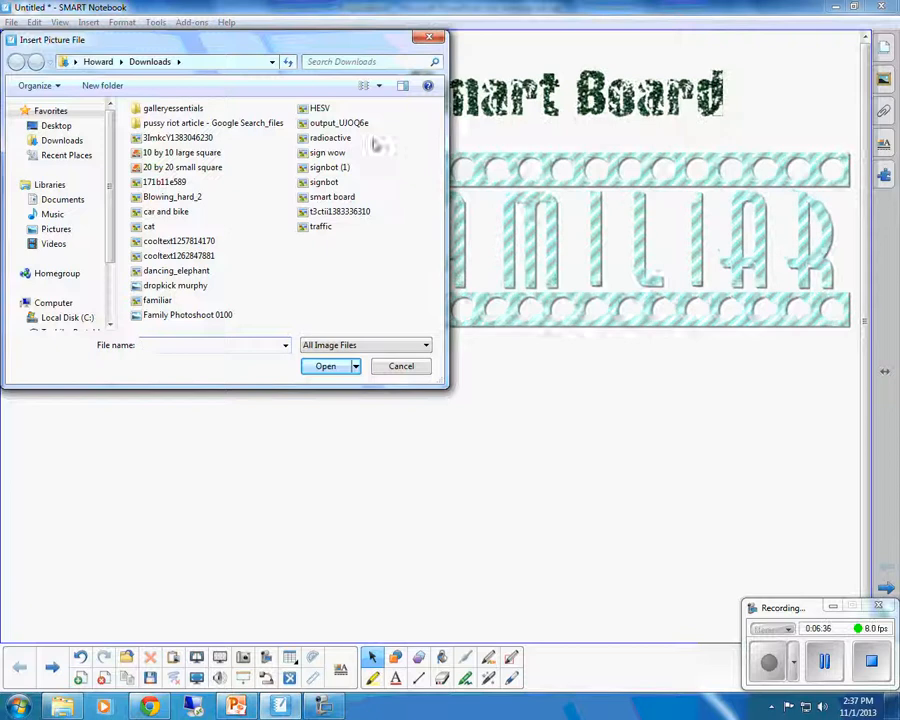
double_click(328, 138)
left_click_drag(237, 205, 310, 468)
left_click_drag(620, 508, 449, 512)
left_click(593, 446)
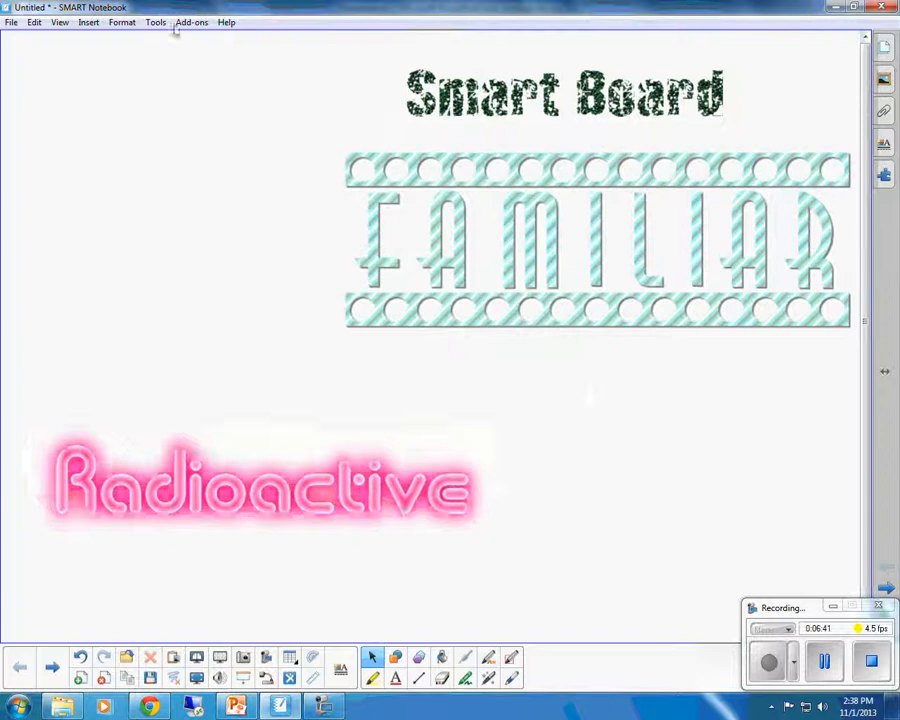
- Insert the scrolling "Wow, this is" sign picture from Downloads, place it below the Familiar text and enlarge it
left_click(88, 22)
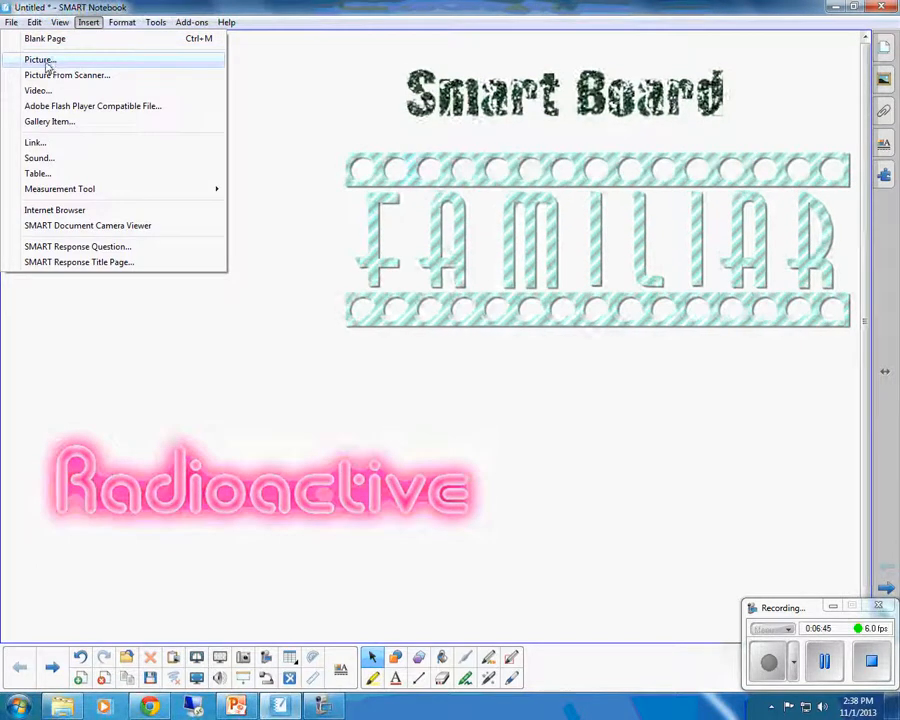
left_click(48, 61)
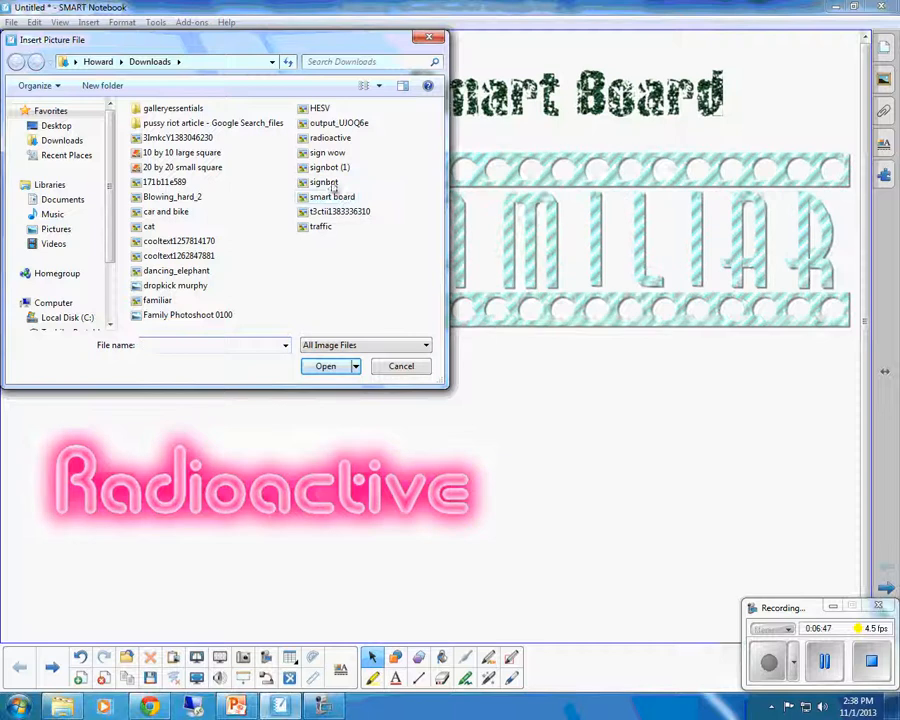
left_click(327, 369)
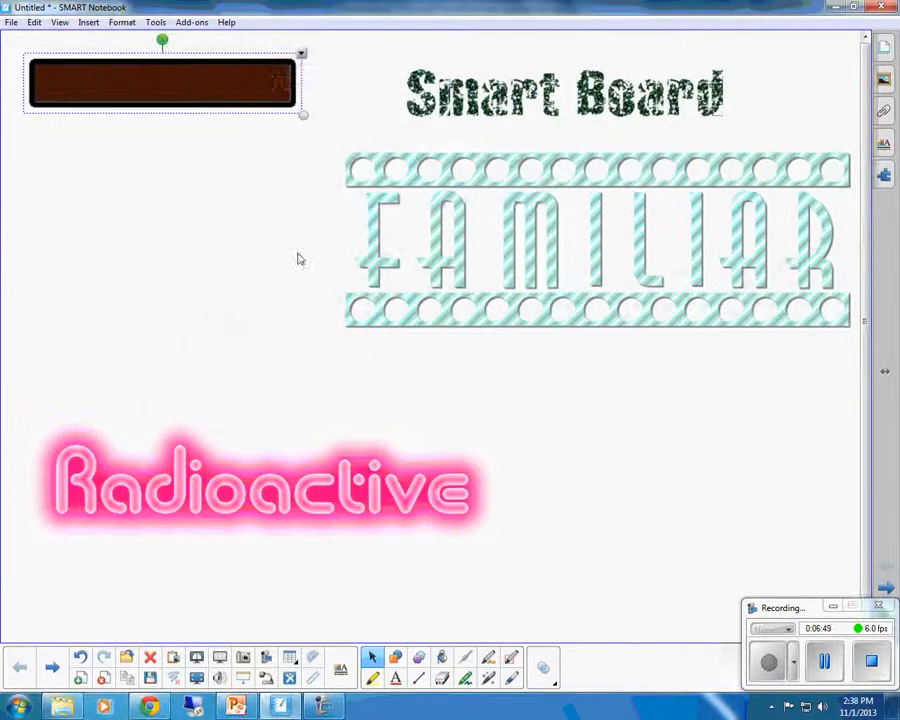
left_click_drag(240, 98, 471, 414)
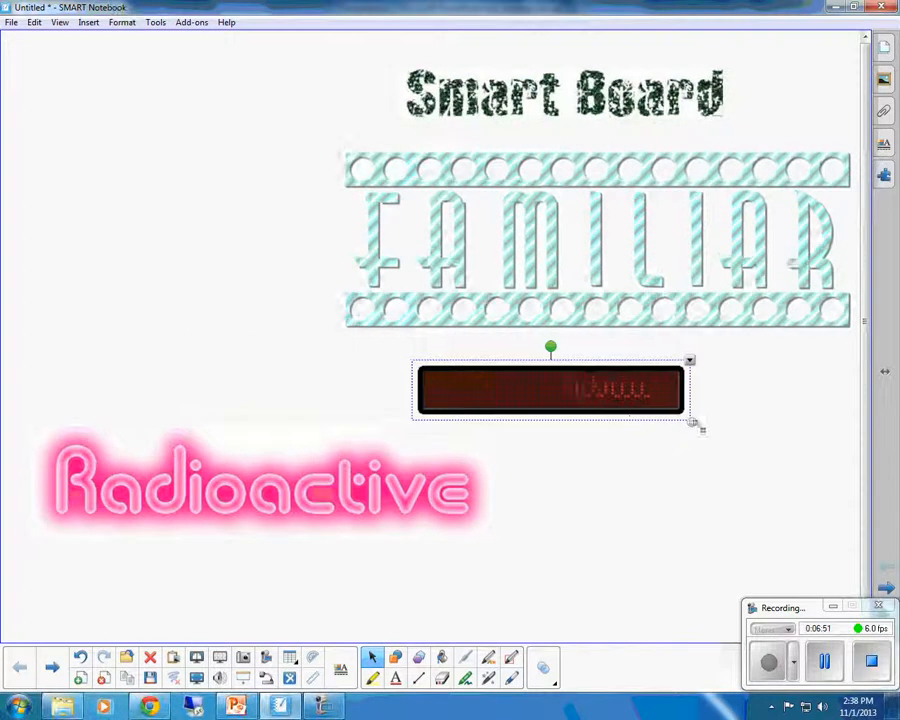
left_click_drag(700, 428, 756, 454)
left_click(759, 482)
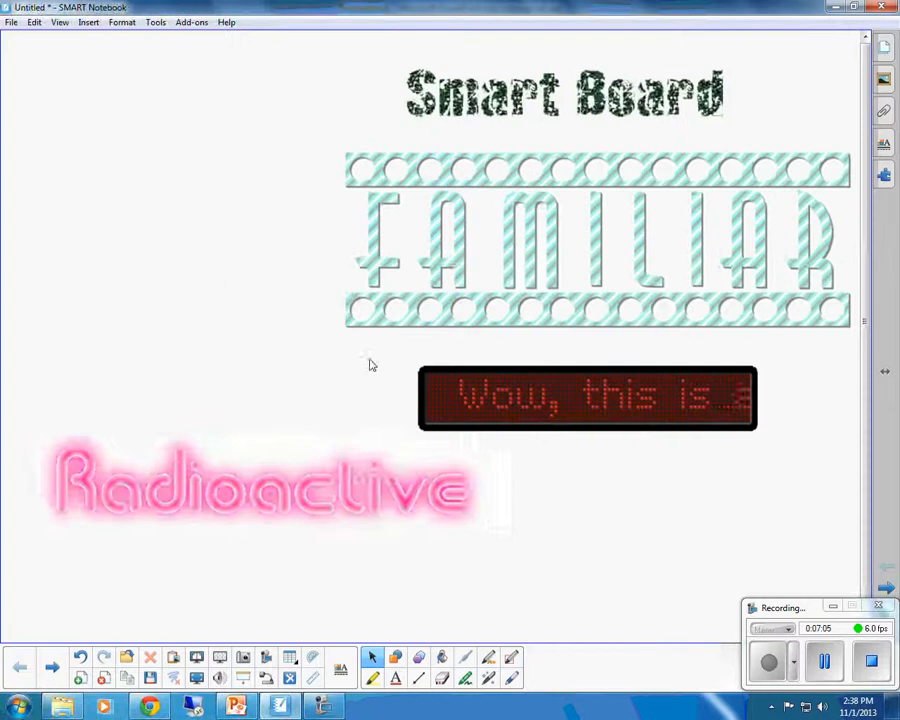
- Switch to the PowerPoint presentation at its empty second slide
left_click(247, 707)
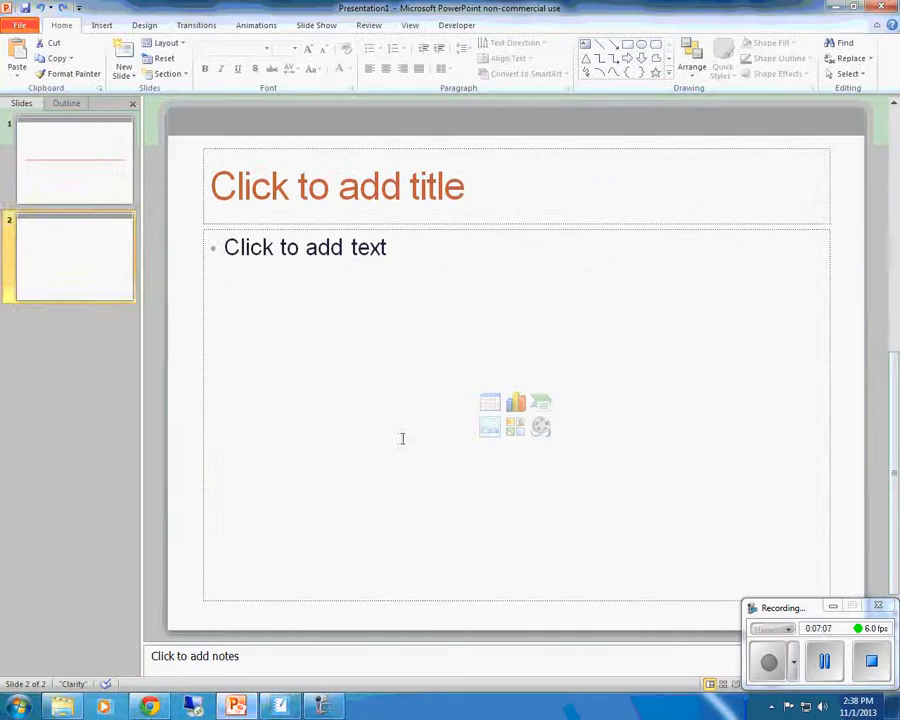
left_click(189, 243)
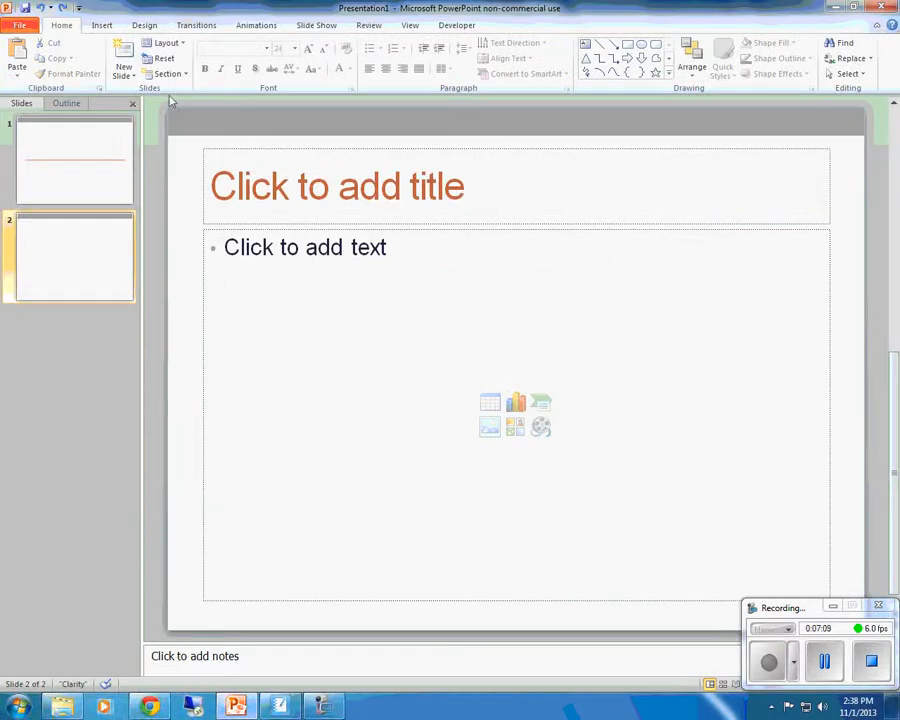